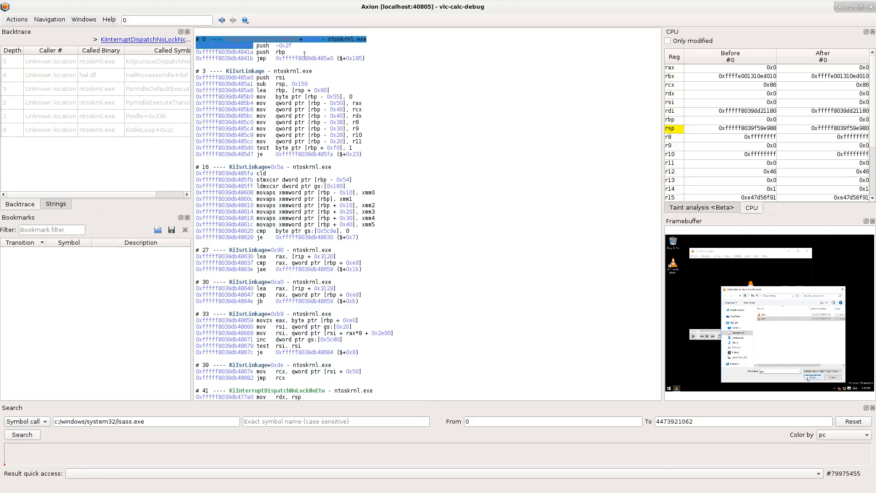
# Inspect the CPU registers at several instructions across the first KiIsrLinkage blocks of the trace, down to the block at #33
pyautogui.click(297, 78)
pyautogui.click(303, 122)
pyautogui.click(301, 192)
pyautogui.click(302, 231)
pyautogui.click(306, 264)
pyautogui.click(305, 321)
# Step backward through the trace one instruction at a time from block #33 to transition #22, examining the register values
pyautogui.press('Up')
pyautogui.press('Up')
pyautogui.press('Up')
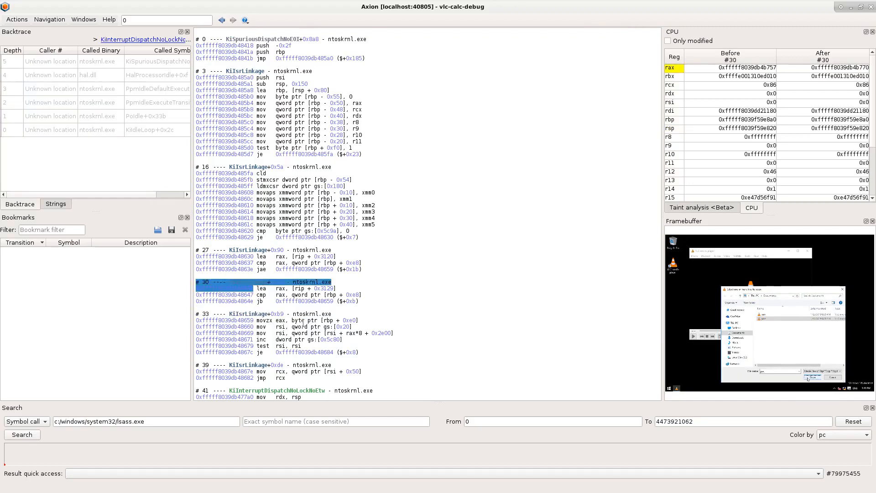
pyautogui.press('Up')
pyautogui.press('Up')
pyautogui.press('Up')
pyautogui.press('Up')
pyautogui.press('Up')
pyautogui.press('Up')
pyautogui.press('Up')
pyautogui.press('Up')
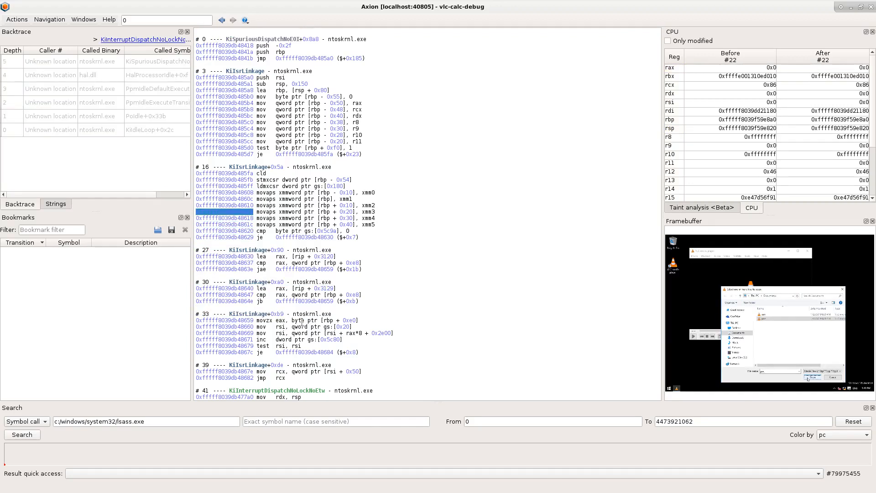
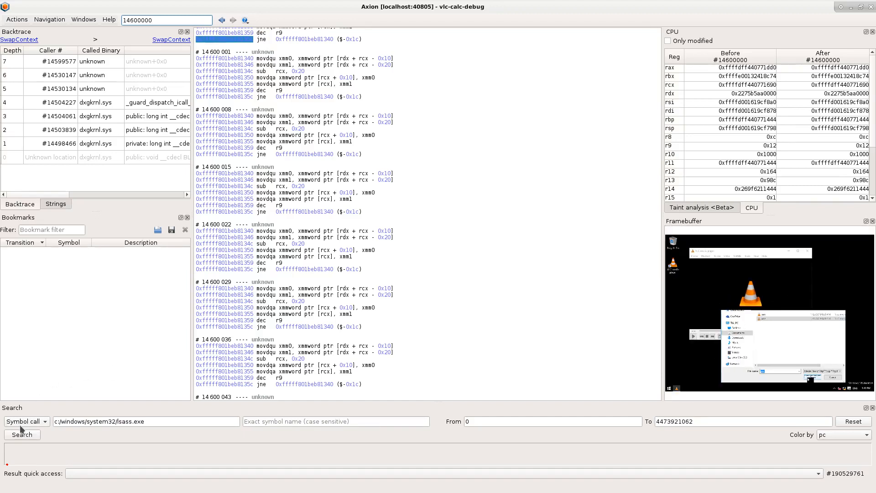
# Examine the framebuffer at several points across the trace timeline from beginning to end, and read the final message box closely
pyautogui.click(23, 456)
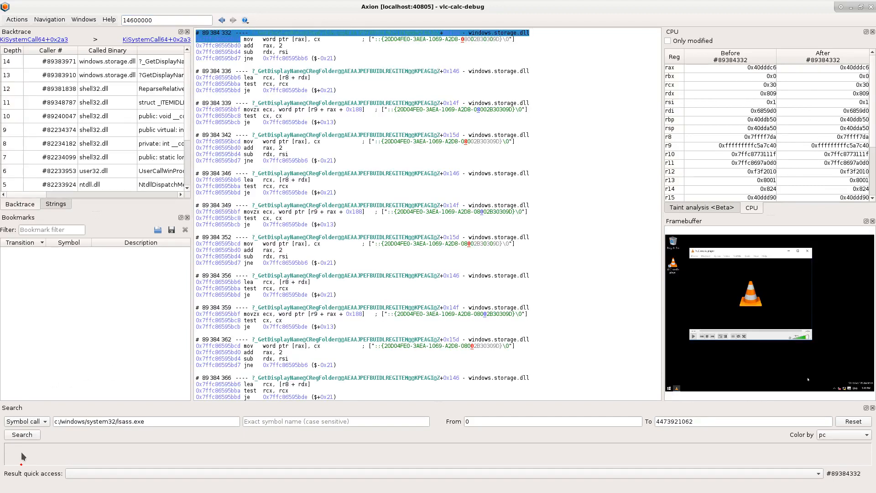
pyautogui.click(378, 458)
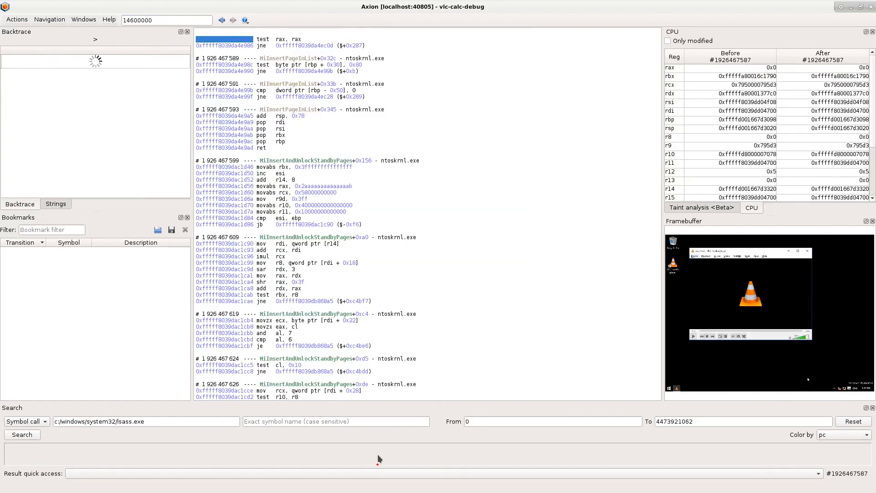
pyautogui.click(473, 456)
pyautogui.click(547, 456)
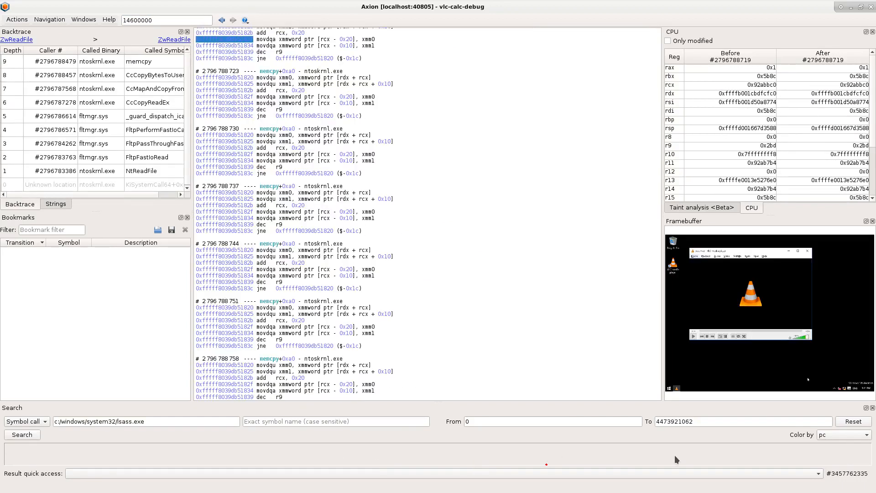
pyautogui.click(801, 455)
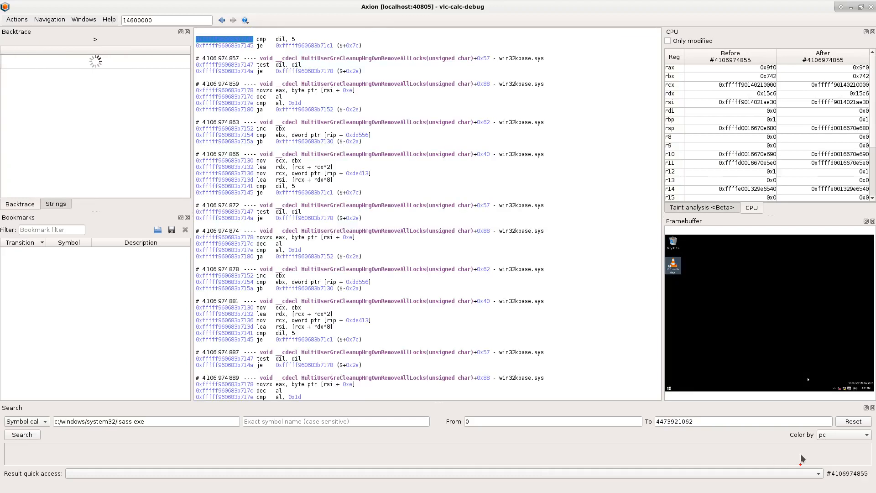
pyautogui.click(869, 456)
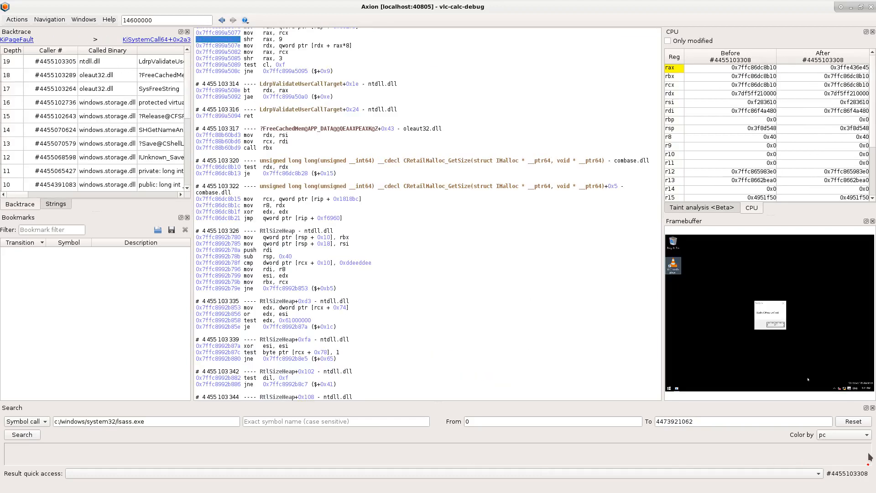
pyautogui.scroll(4, 774, 320)
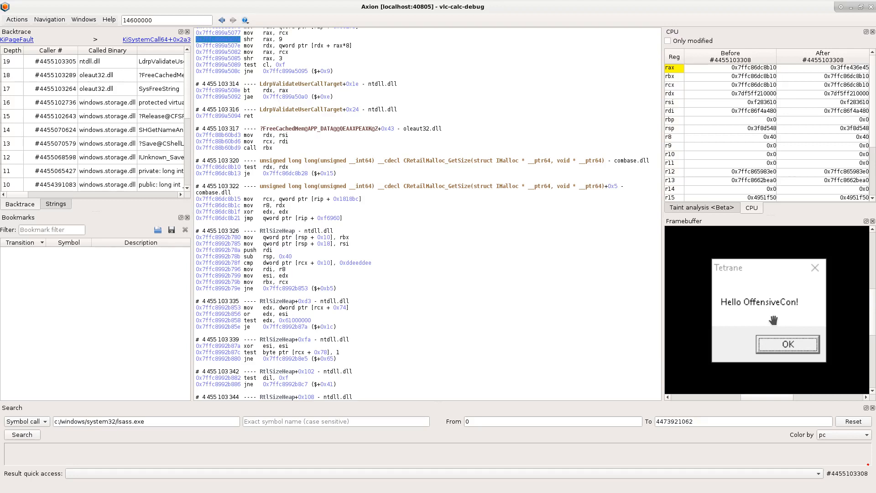
# Filter the trace strings by OffensiveCon and go to the first recorded access of the string at 0x404038
pyautogui.click(48, 206)
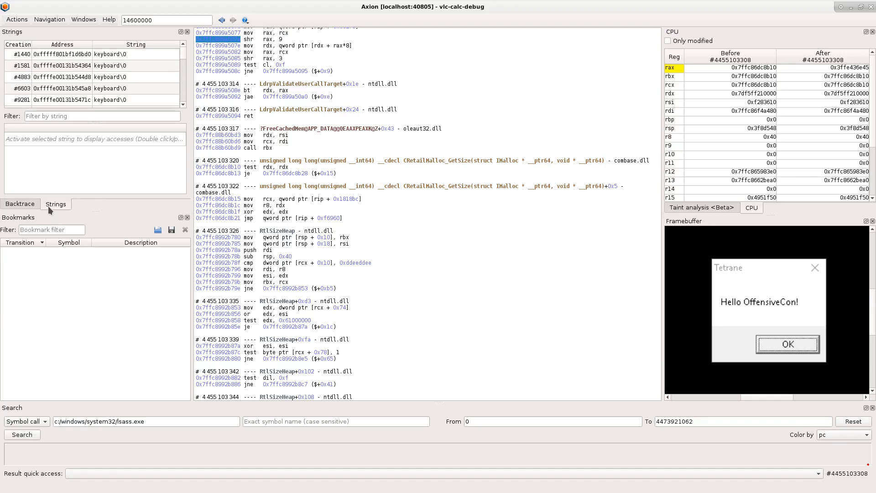
pyautogui.click(55, 115)
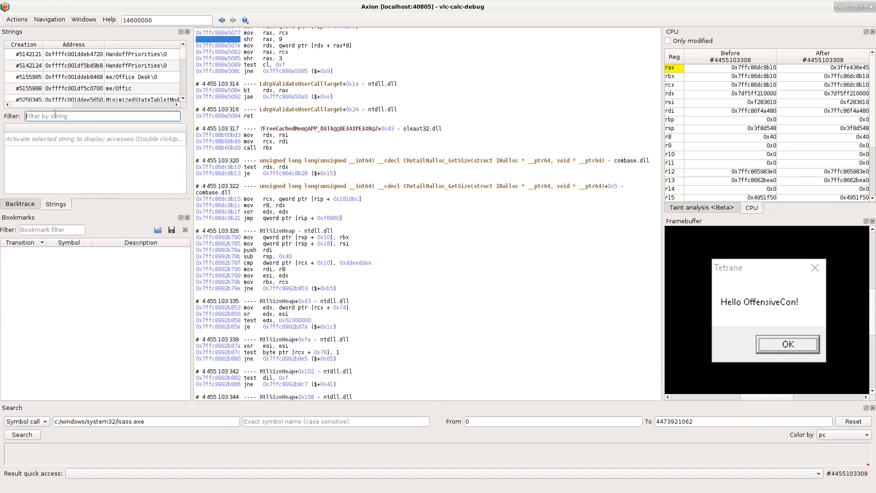
pyautogui.write('OffensiveCon')
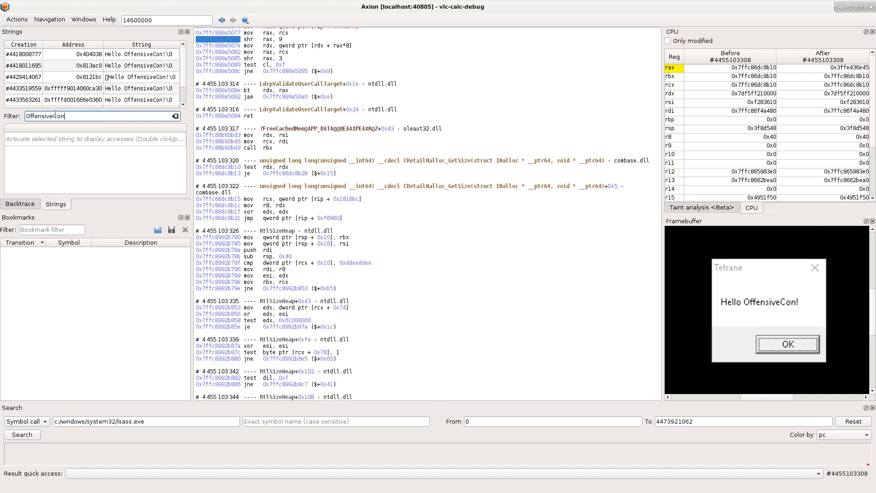
pyautogui.doubleClick(132, 55)
pyautogui.doubleClick(136, 145)
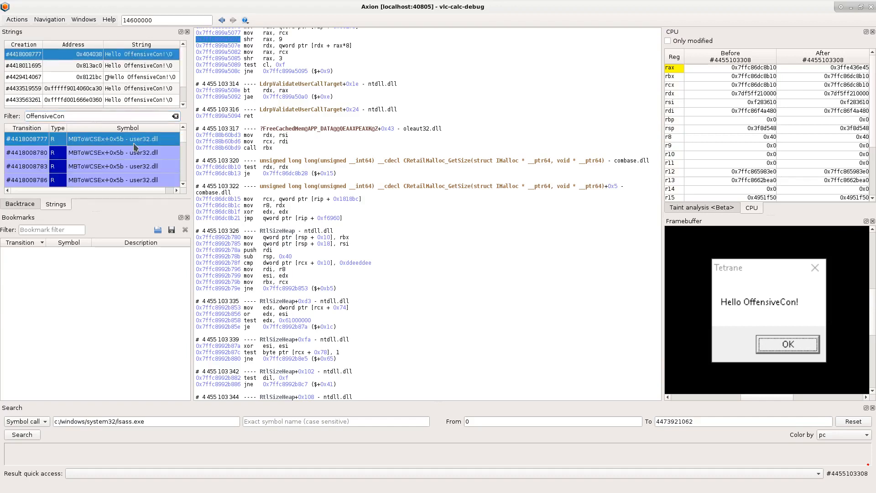
# Examine the backtrace for the MessageBoxA call and its calling main function in calc.exe, and check the full framebuffer
pyautogui.click(20, 205)
pyautogui.click(145, 92)
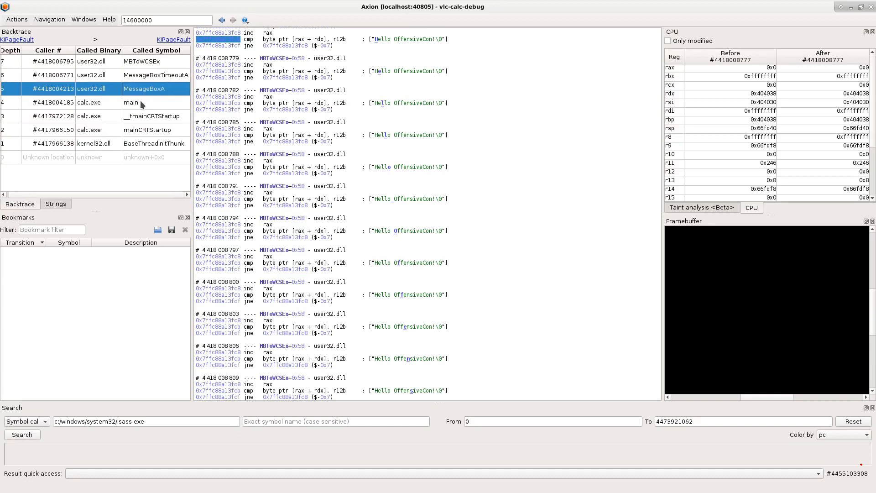
pyautogui.click(142, 104)
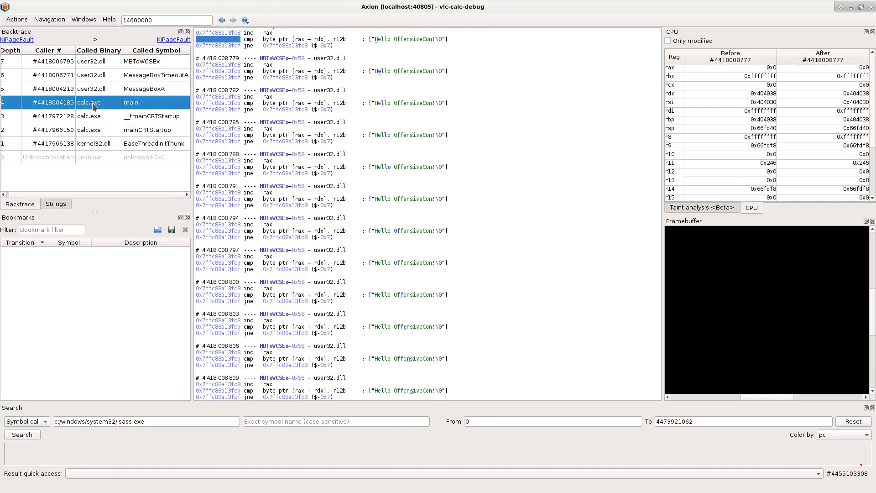
pyautogui.scroll(-2, 770, 293)
pyautogui.scroll(-2, 771, 294)
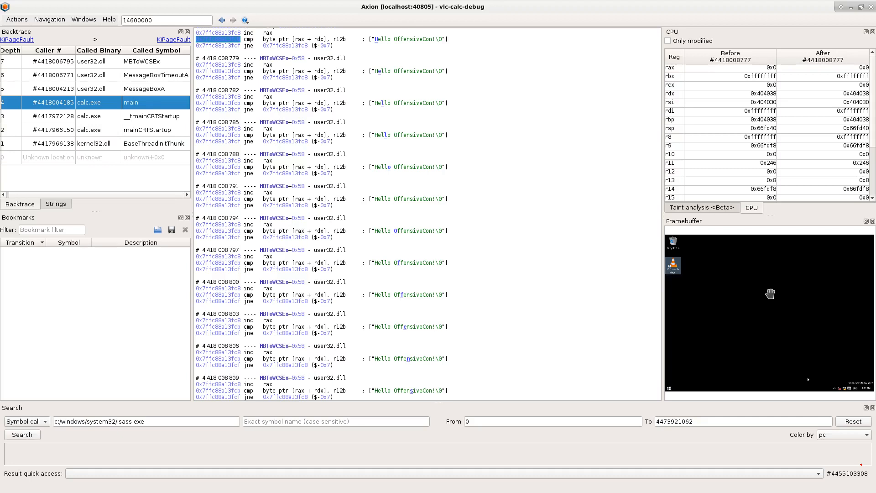
# Filter the trace strings by calc.exe and widen the string list to show the full paths
pyautogui.click(56, 205)
pyautogui.doubleClick(66, 114)
pyautogui.write('ca')
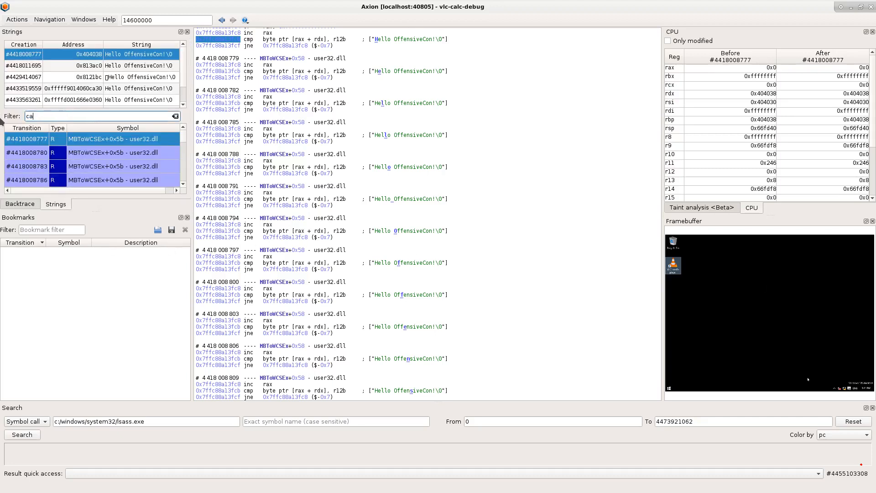
pyautogui.write('lc.exe')
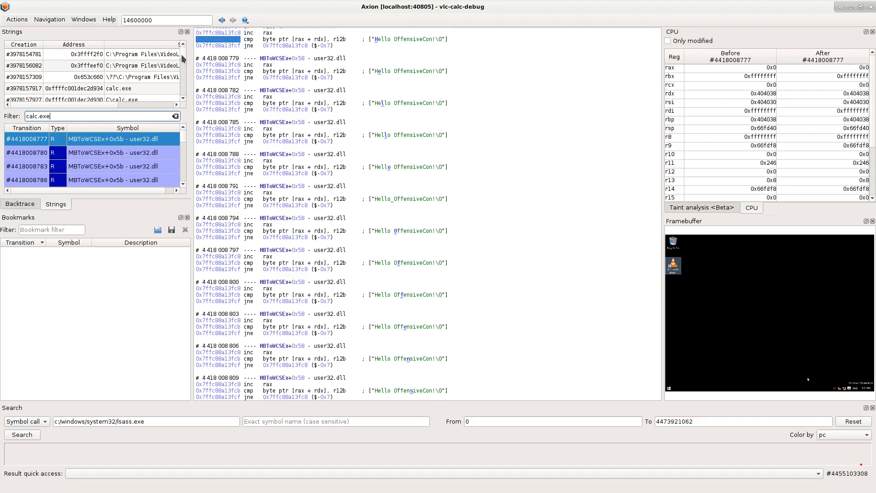
pyautogui.moveTo(192, 59); pyautogui.dragTo(262, 61)
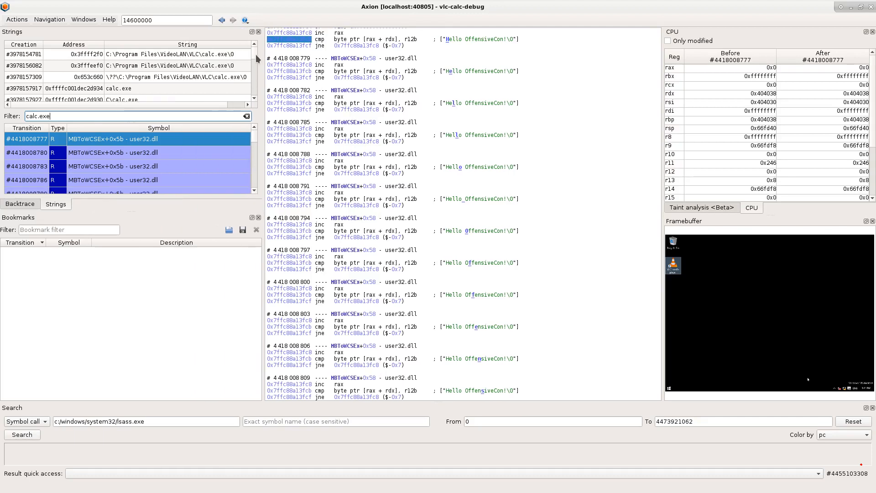
# Browse the calc.exe strings and go to the first write access of C:\Program Files\VideoLAN\VLC\calc.exe at 0x3ffff2f0
pyautogui.scroll(-5, 257, 59)
pyautogui.scroll(-3, 256, 63)
pyautogui.click(204, 87)
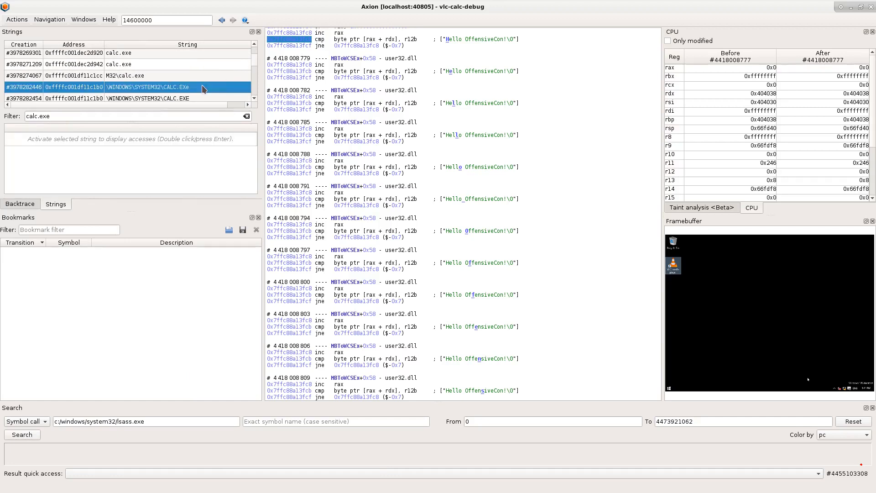
pyautogui.scroll(8, 250, 70)
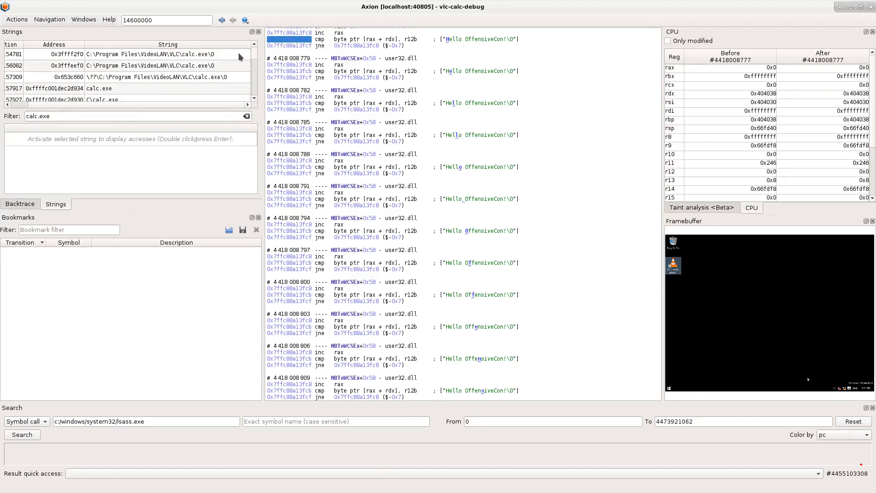
pyautogui.doubleClick(239, 55)
pyautogui.click(216, 142)
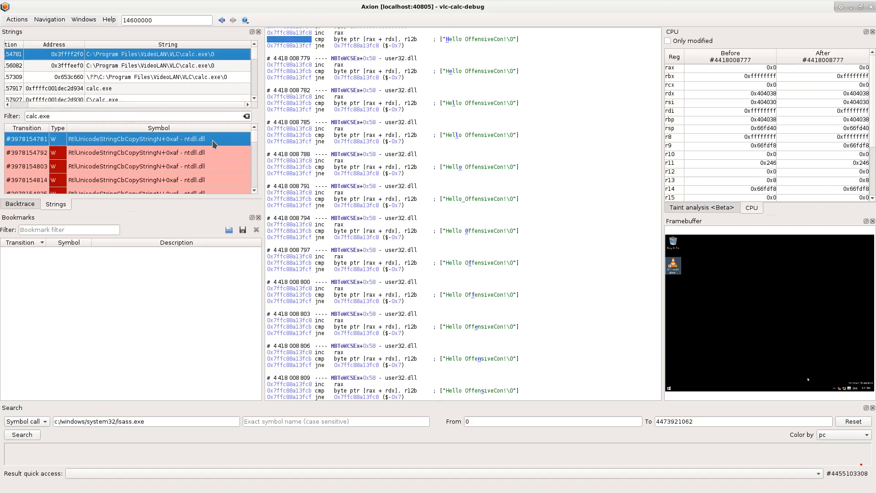
# Review the CreateProcessA and WinExec frames in the backtrace and go to the instruction that calls WinExec
pyautogui.click(20, 204)
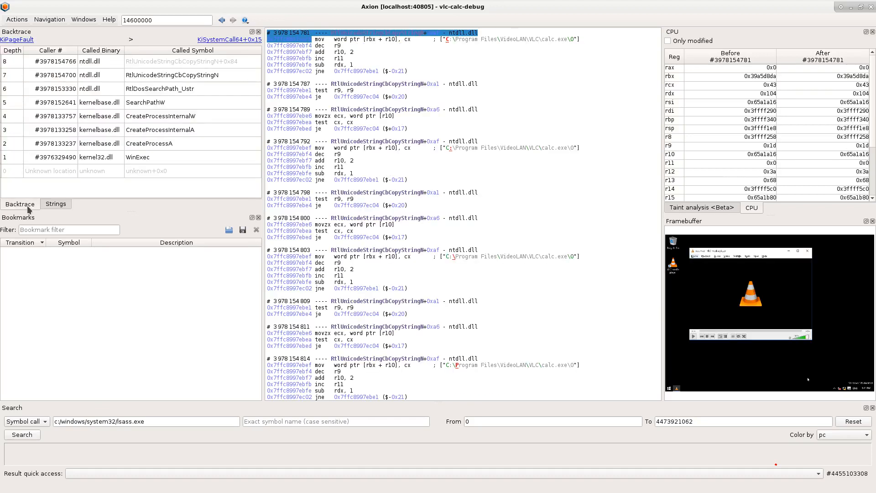
pyautogui.click(146, 144)
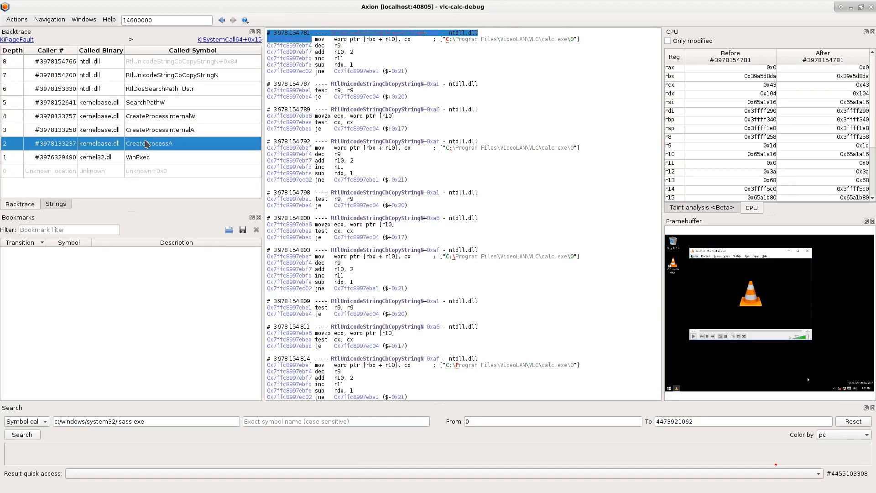
pyautogui.click(153, 159)
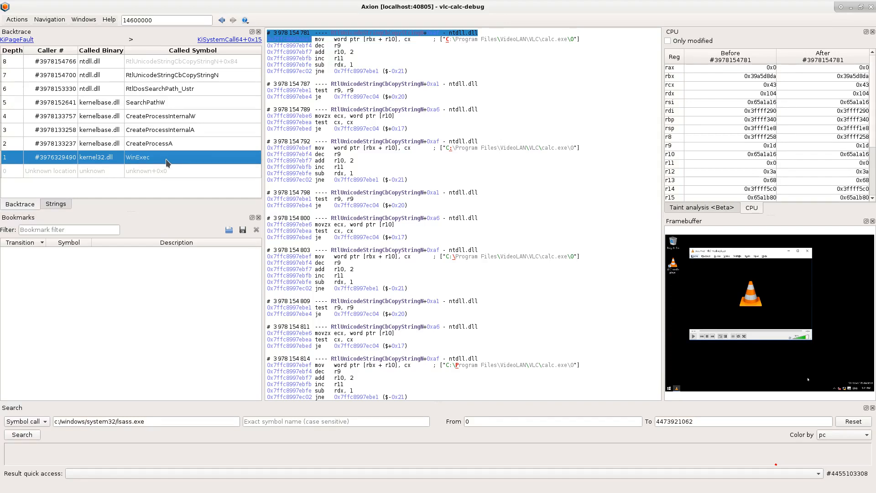
pyautogui.doubleClick(166, 159)
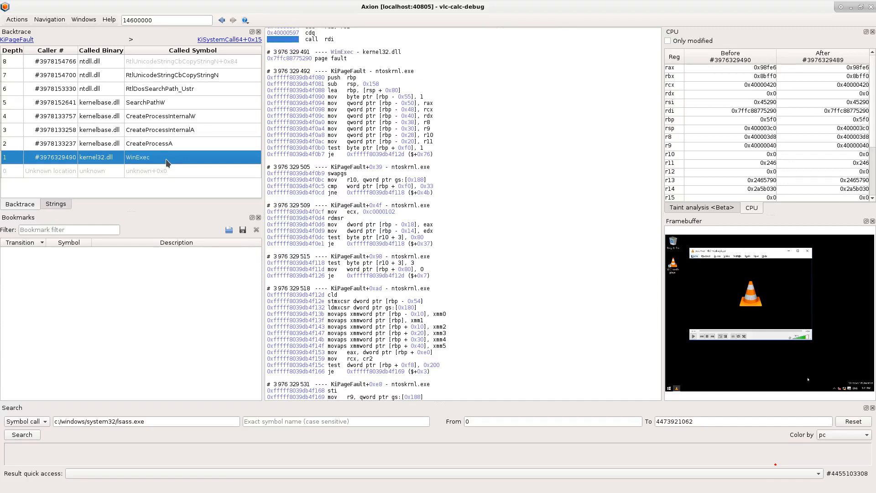
# Examine the API name comparisons in the unknown code preceding the WinExec call, and select the instruction address 0x40000591
pyautogui.scroll(6, 367, 141)
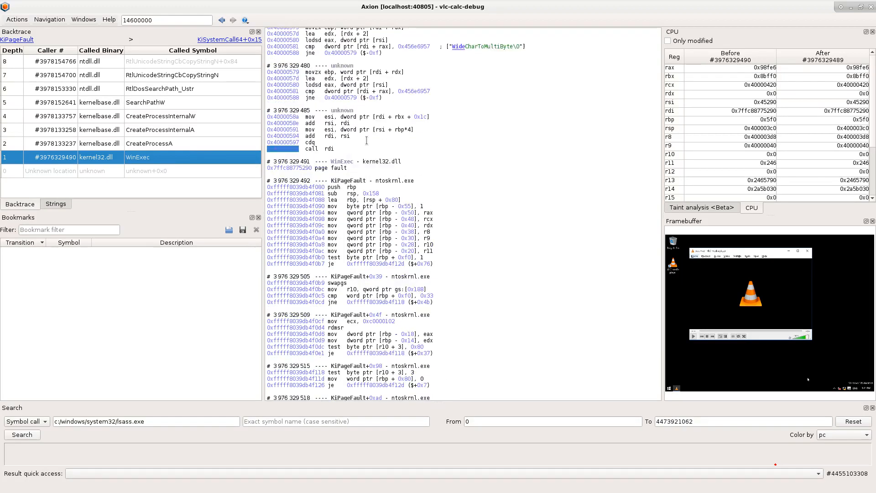
pyautogui.scroll(4, 367, 141)
pyautogui.scroll(3, 367, 141)
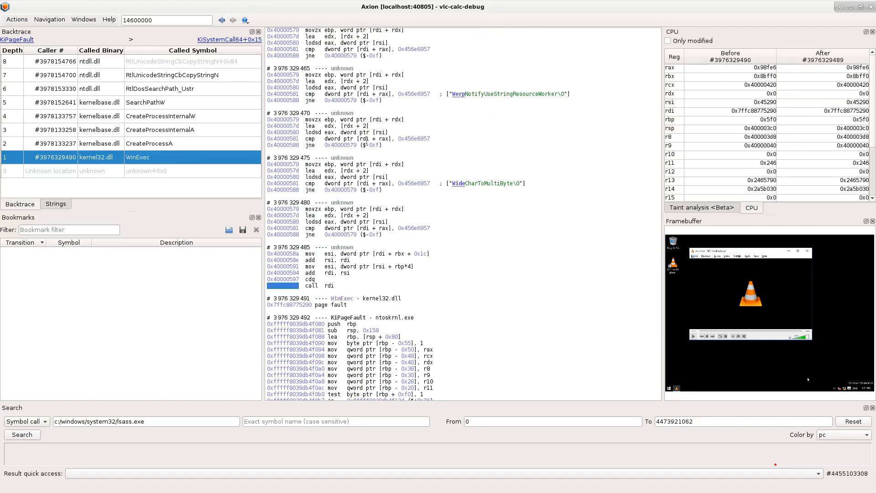
pyautogui.scroll(4, 366, 140)
pyautogui.doubleClick(459, 86)
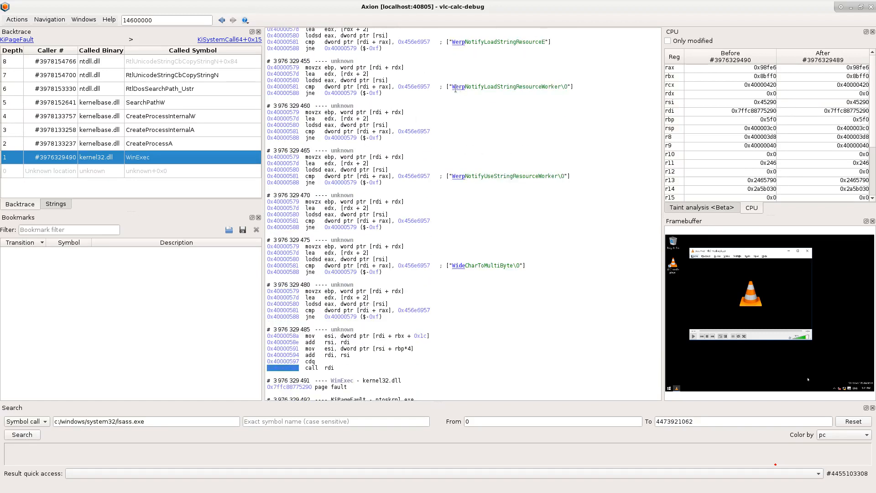
pyautogui.doubleClick(460, 176)
pyautogui.scroll(-7, 304, 201)
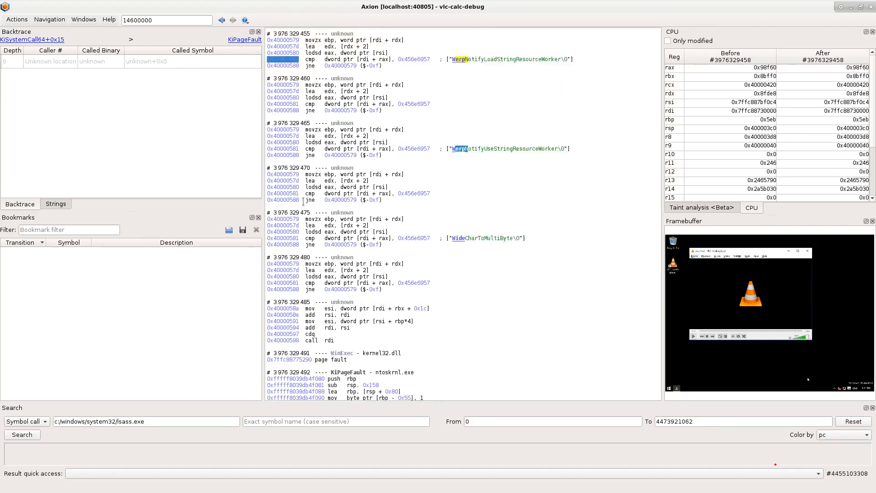
pyautogui.doubleClick(291, 211)
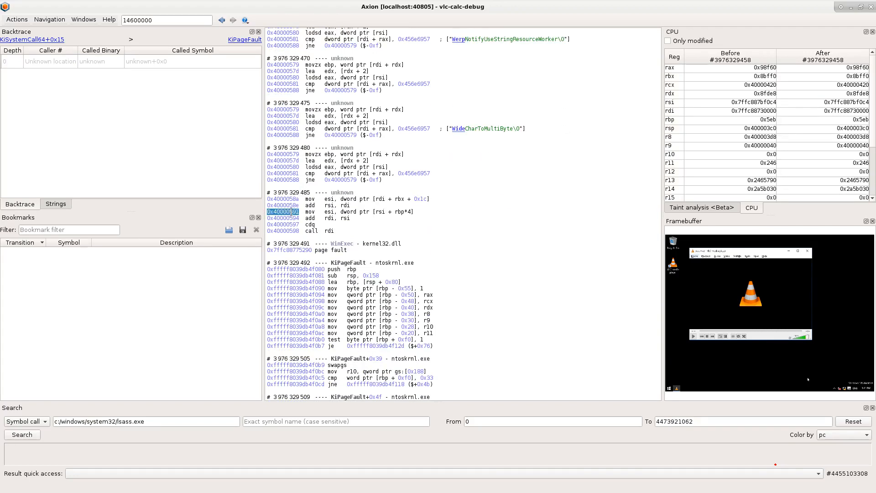
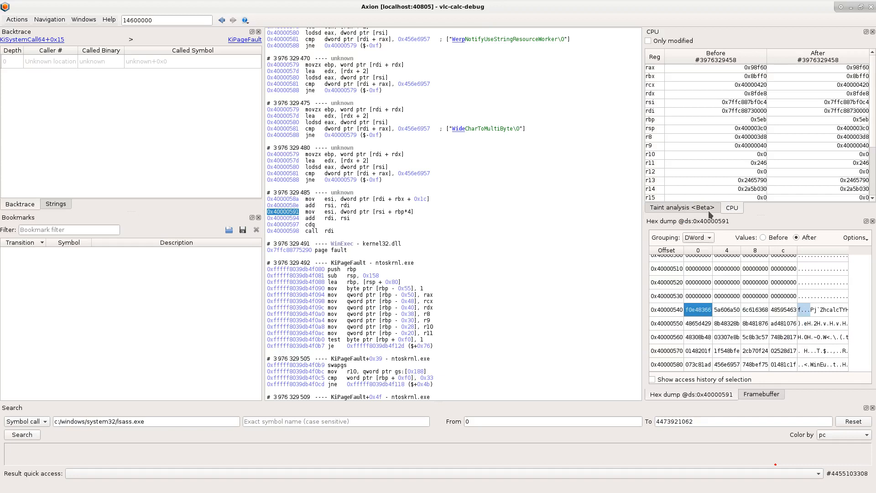
# Set up a taint analysis from the current transition to the first transition, with [ds:0x40000540 ; 4] as Tag0
pyautogui.click(710, 211)
pyautogui.click(697, 58)
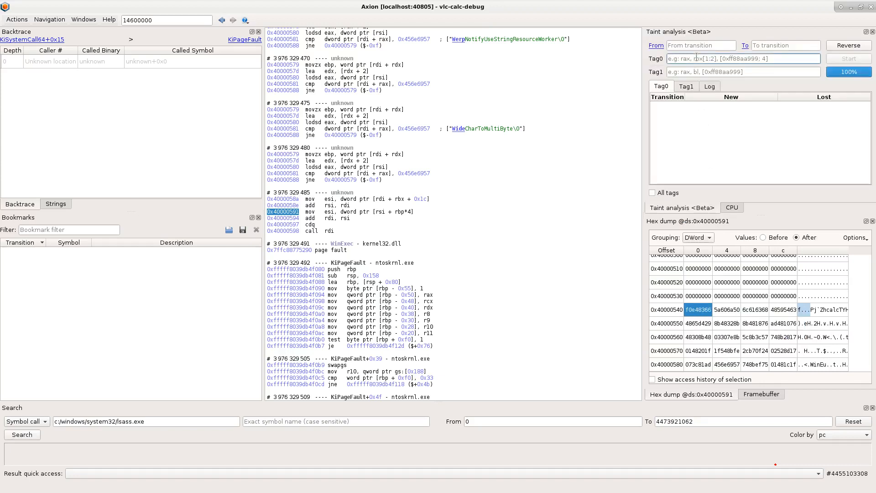
pyautogui.click(659, 46)
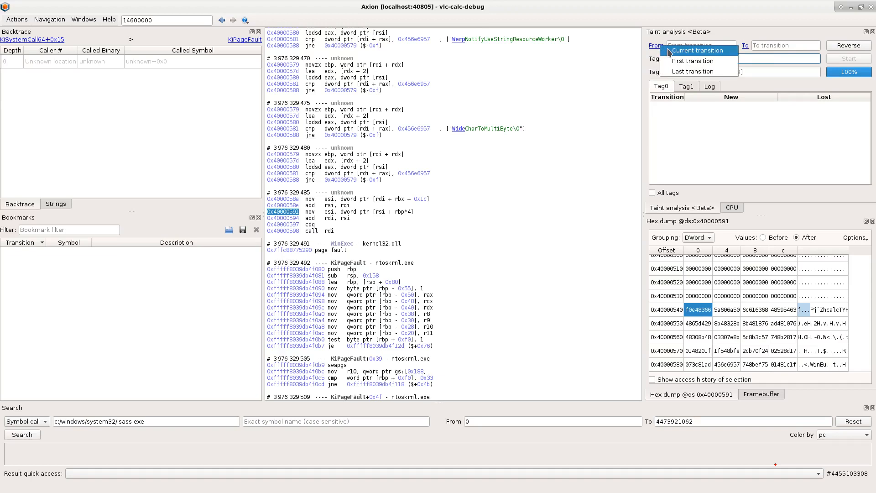
pyautogui.click(670, 51)
pyautogui.click(746, 46)
pyautogui.click(756, 61)
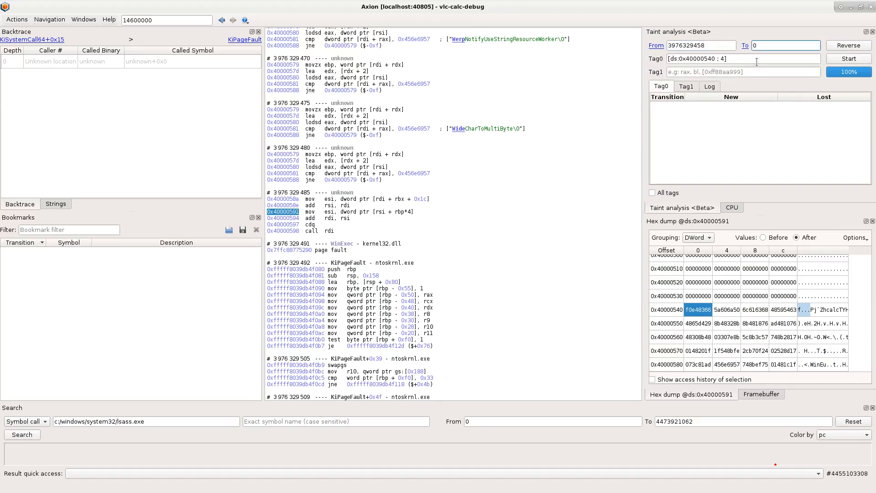
# Run the taint analysis and follow its Tag0 results back to the earliest one, tainting [phy:0x5786531b;4]
pyautogui.click(869, 62)
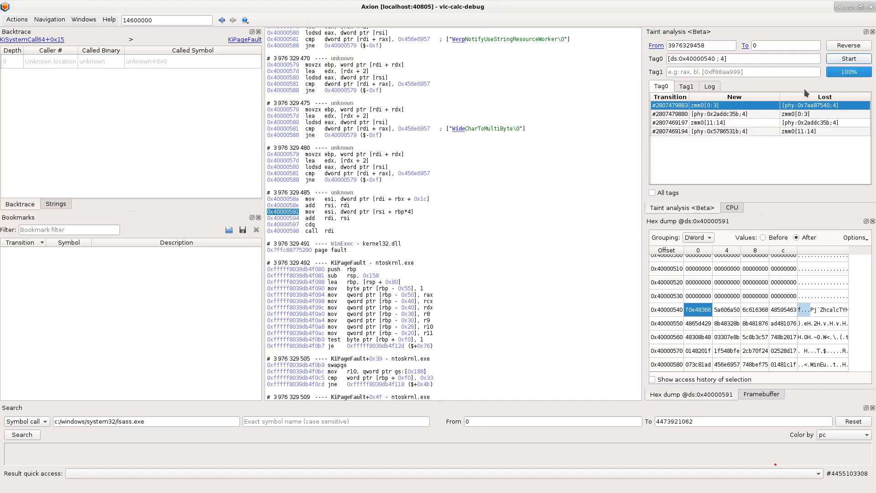
pyautogui.click(749, 114)
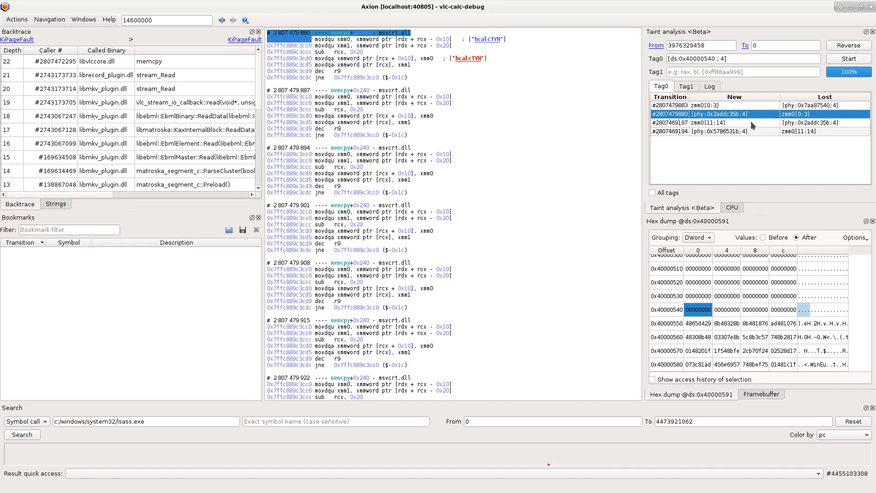
pyautogui.click(752, 122)
pyautogui.click(729, 132)
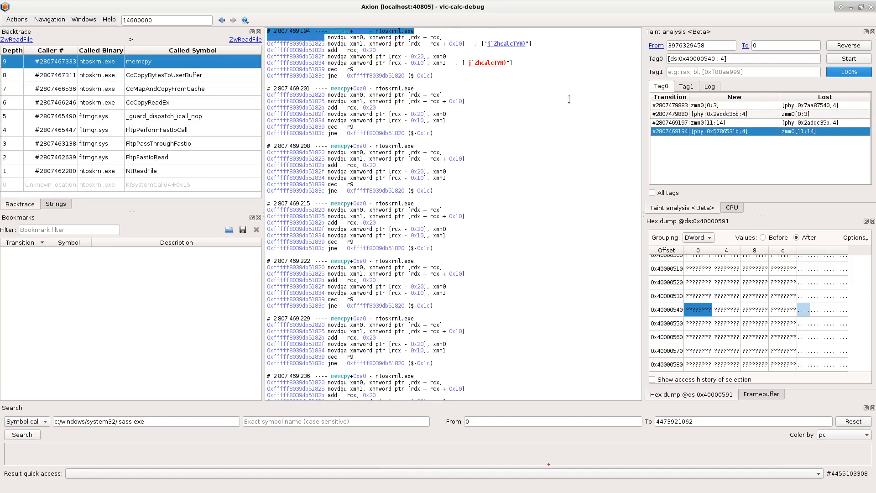
# Go to the NtReadFile call in the backtrace and inspect the rcx register before the call
pyautogui.click(149, 172)
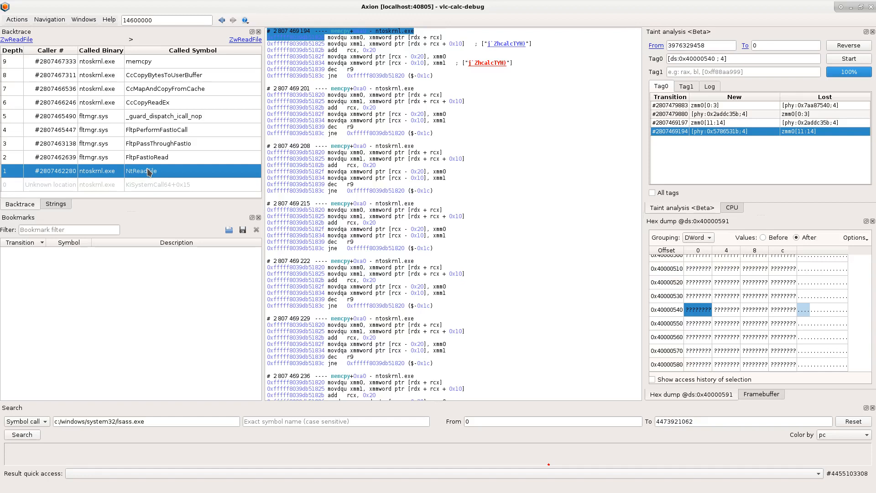
pyautogui.doubleClick(149, 171)
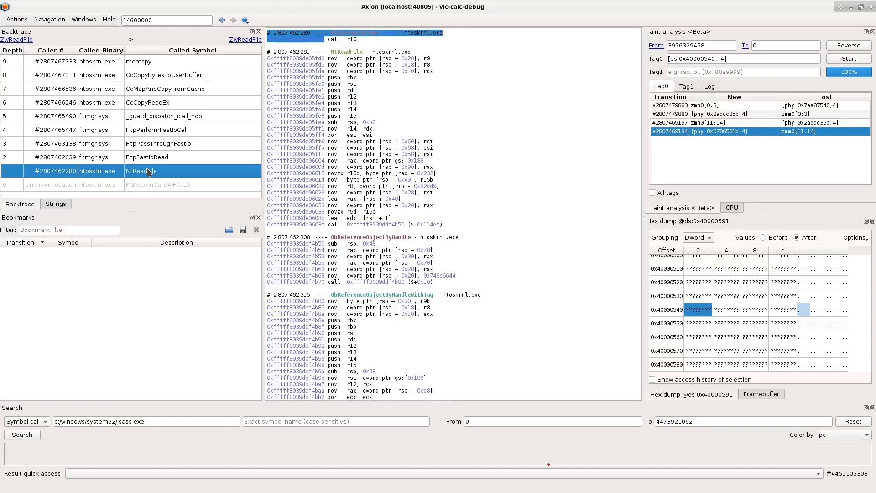
pyautogui.scroll(3, 480, 133)
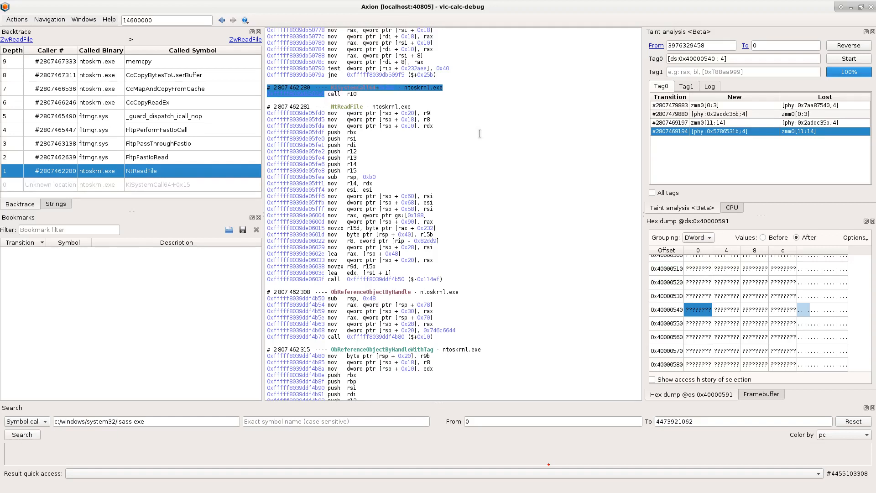
pyautogui.click(732, 208)
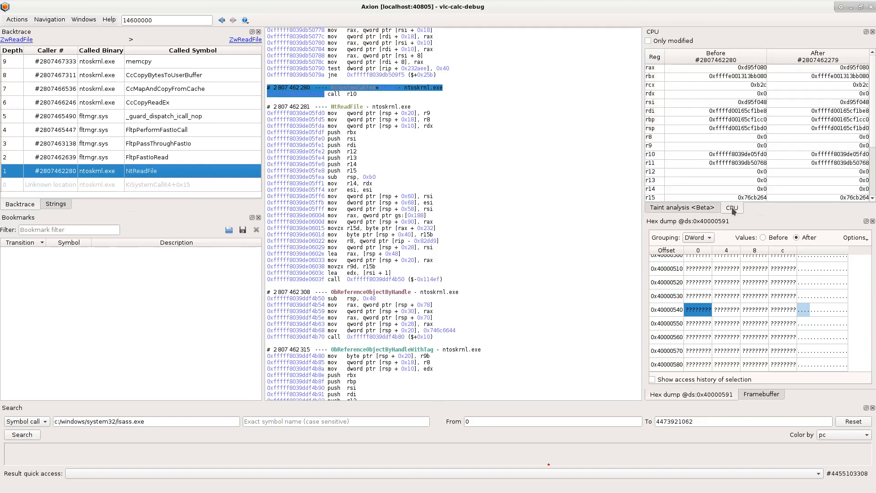
pyautogui.click(727, 85)
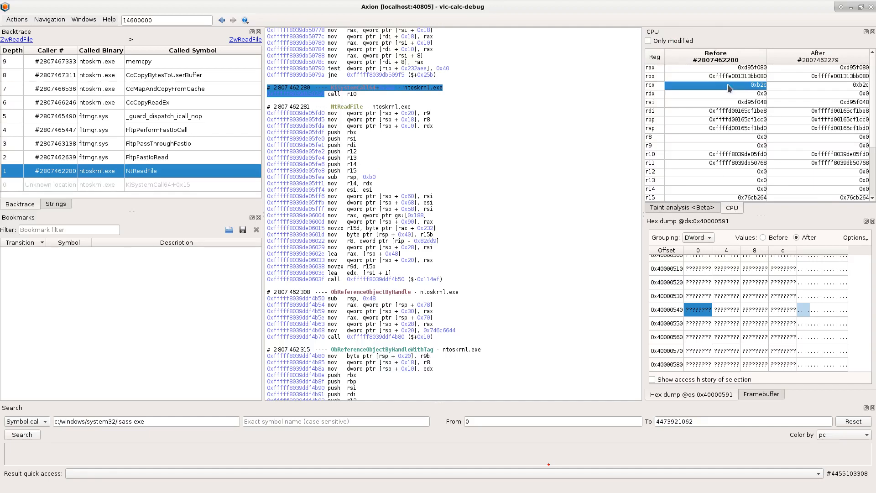
pyautogui.click(668, 209)
pyautogui.click(705, 58)
pyautogui.moveTo(705, 56); pyautogui.dragTo(636, 57)
pyautogui.write('rcx')
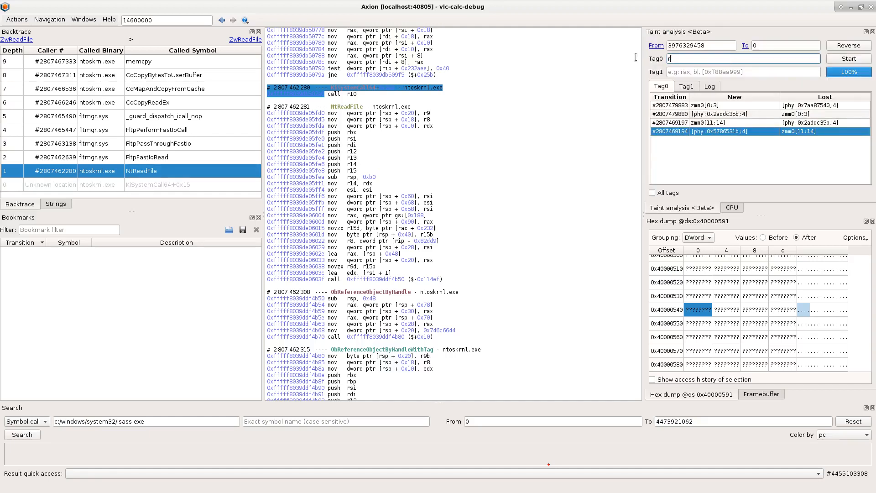
pyautogui.click(657, 45)
pyautogui.click(659, 54)
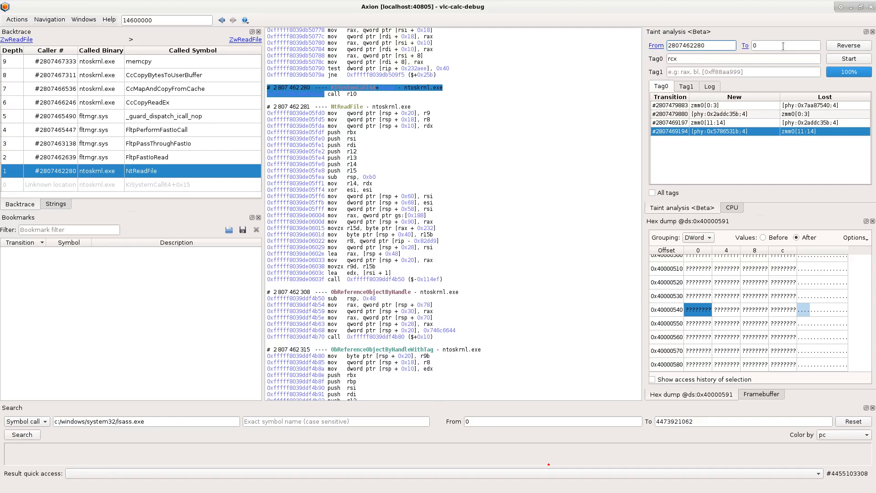
pyautogui.click(858, 62)
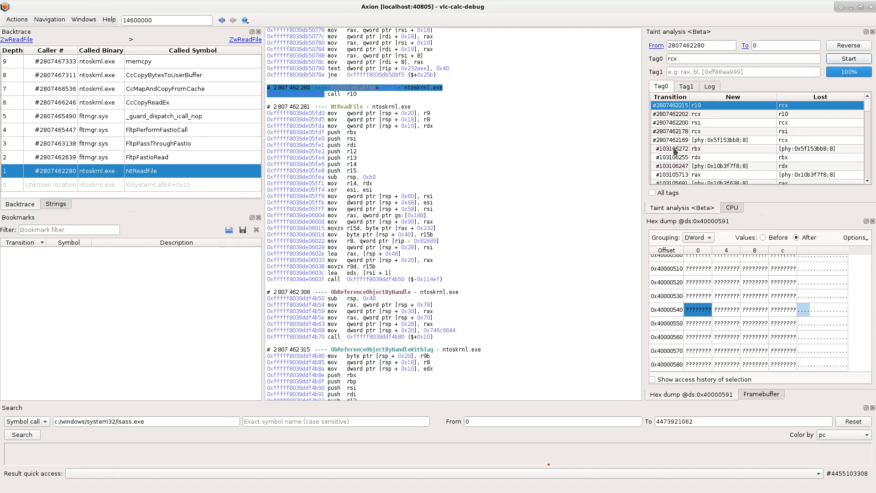
# Go to the rax taint result at #103105713, review its backtrace and preceding code, and select the CreateFileInternal instruction that loads rdi
pyautogui.click(685, 175)
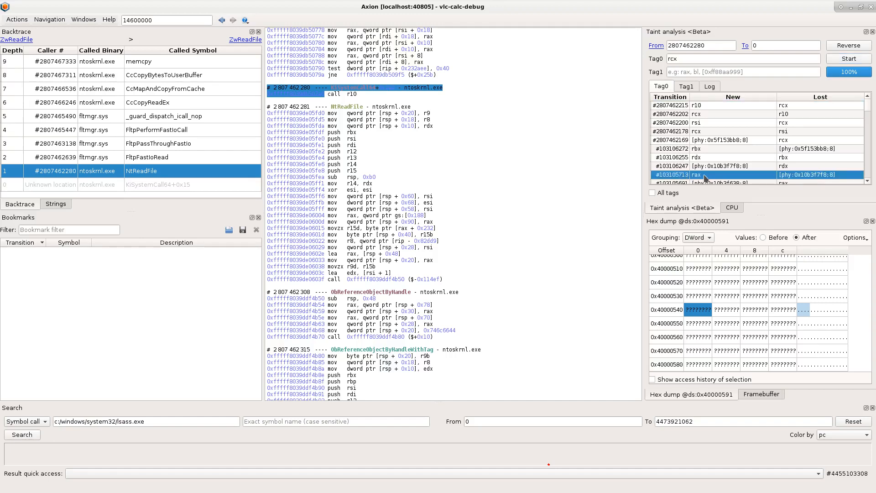
pyautogui.doubleClick(706, 177)
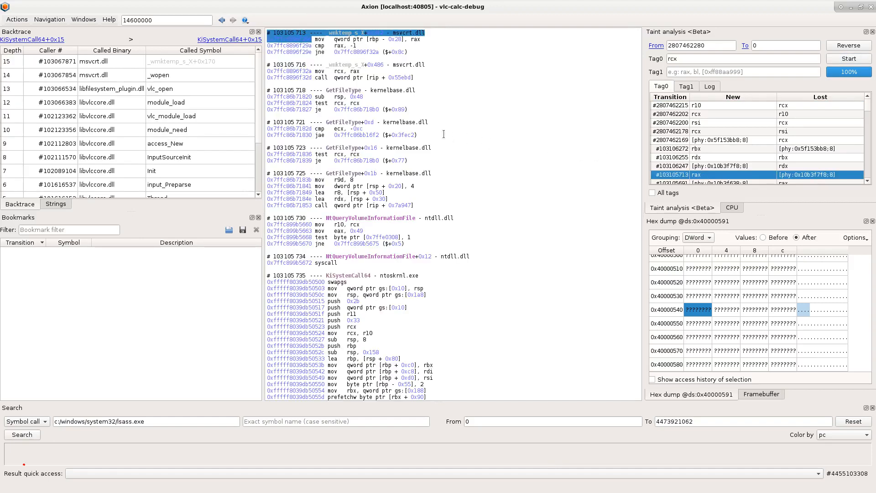
pyautogui.moveTo(256, 72); pyautogui.dragTo(256, 124)
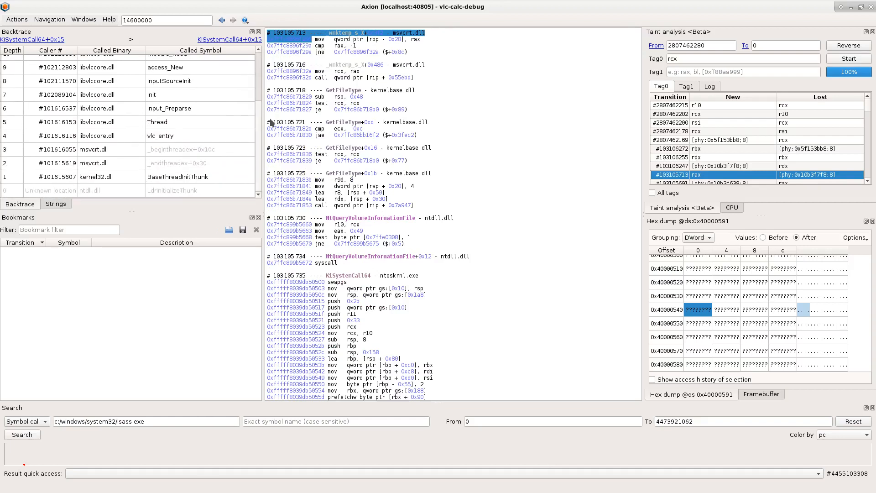
pyautogui.scroll(8, 347, 114)
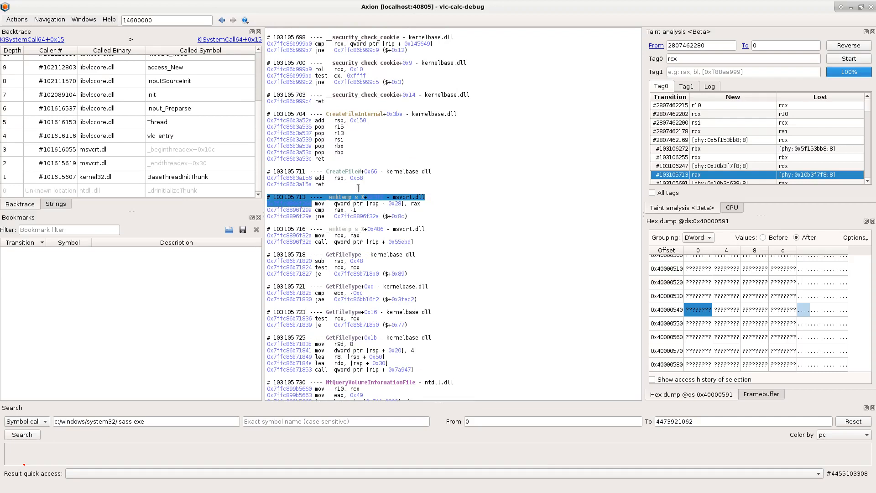
pyautogui.moveTo(406, 207)
pyautogui.scroll(5, 404, 198)
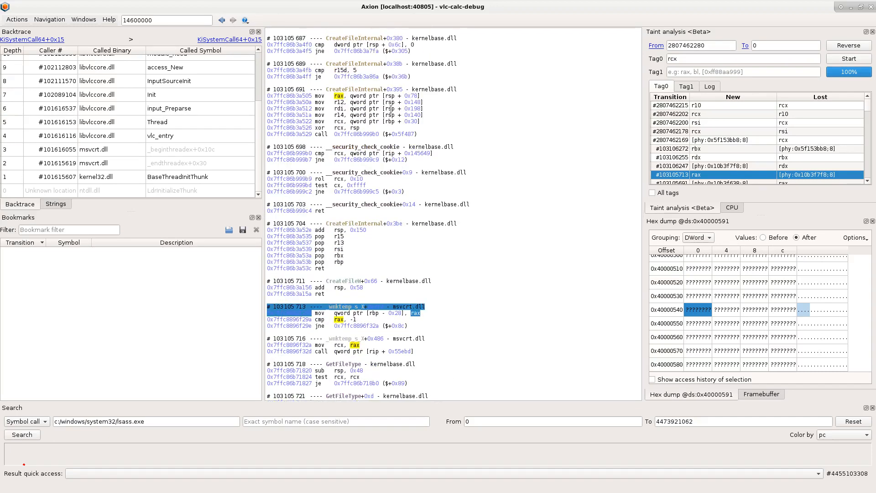
pyautogui.click(339, 108)
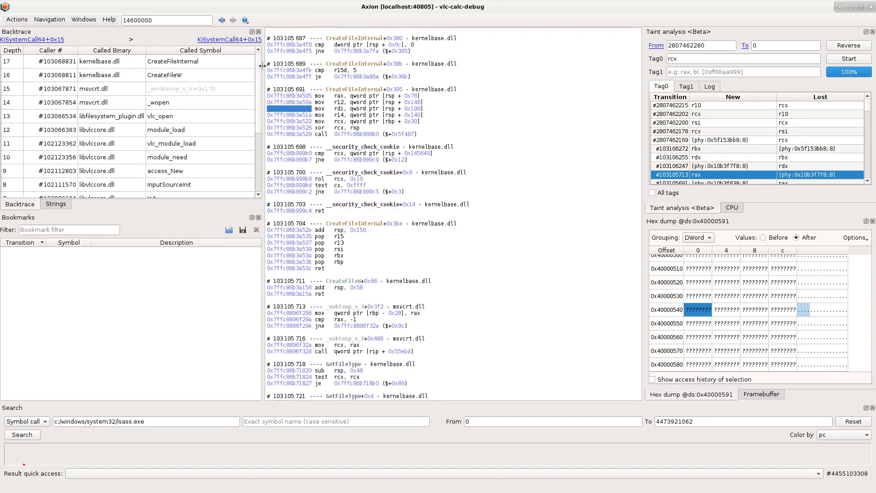
# Go to the CreateFileW call, open its rcx address in a new hex dump grouped with the existing one, and select the file path
pyautogui.click(223, 77)
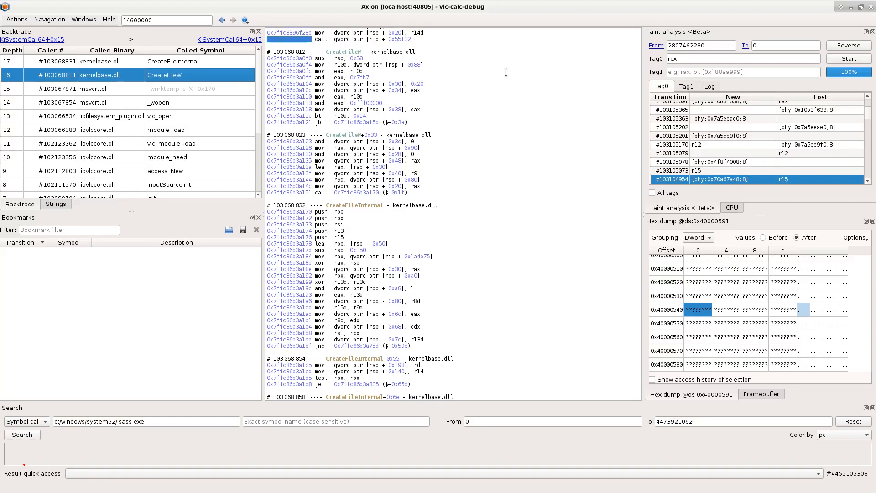
pyautogui.click(732, 208)
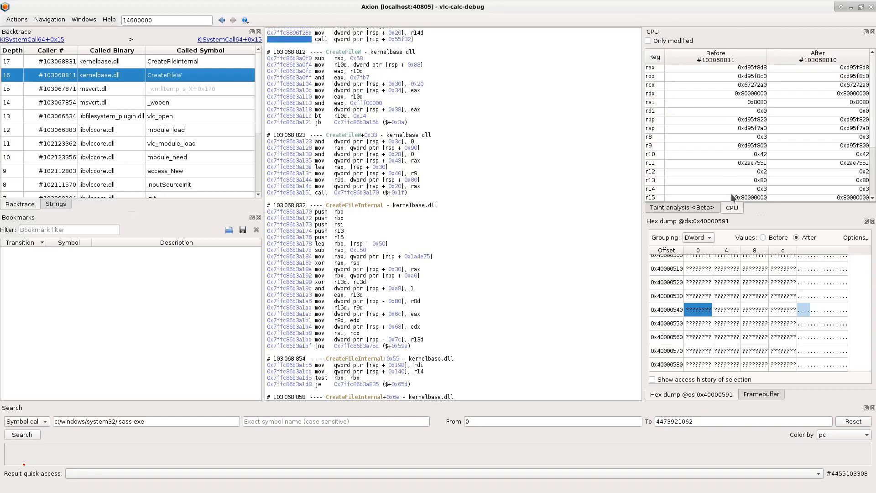
pyautogui.click(721, 89)
pyautogui.rightClick(723, 87)
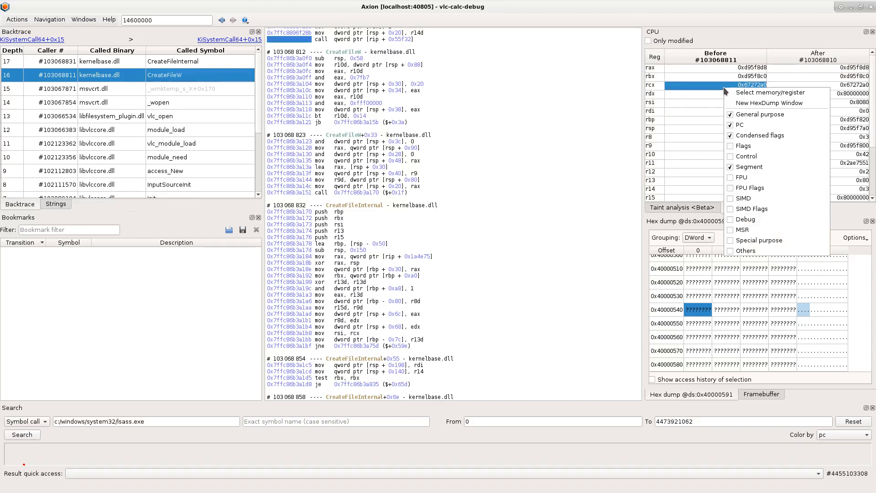
pyautogui.click(744, 108)
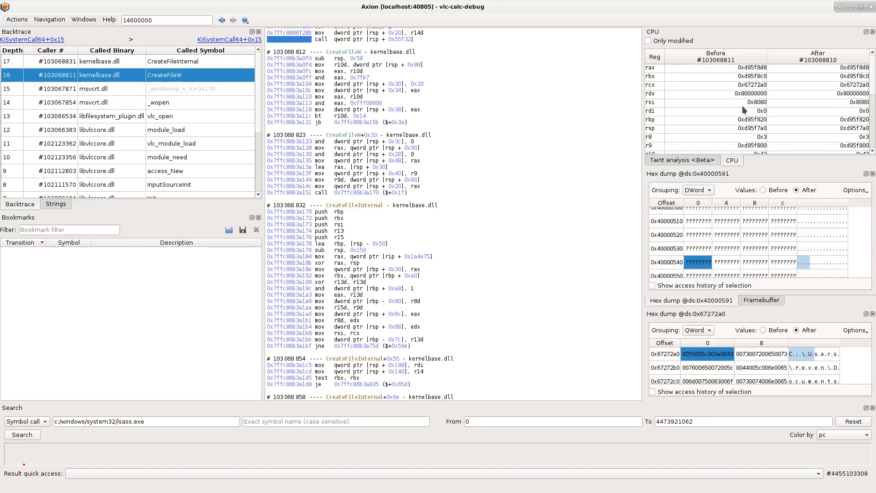
pyautogui.moveTo(708, 322); pyautogui.dragTo(711, 273)
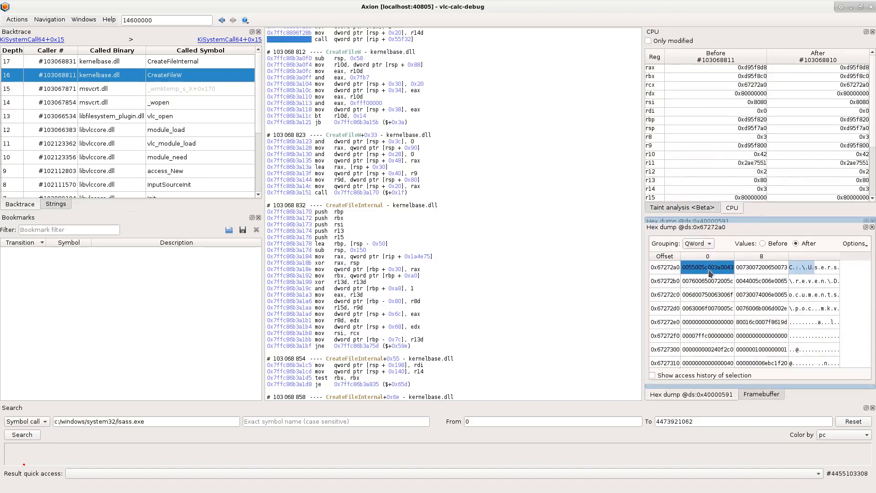
pyautogui.moveTo(837, 303); pyautogui.dragTo(793, 264)
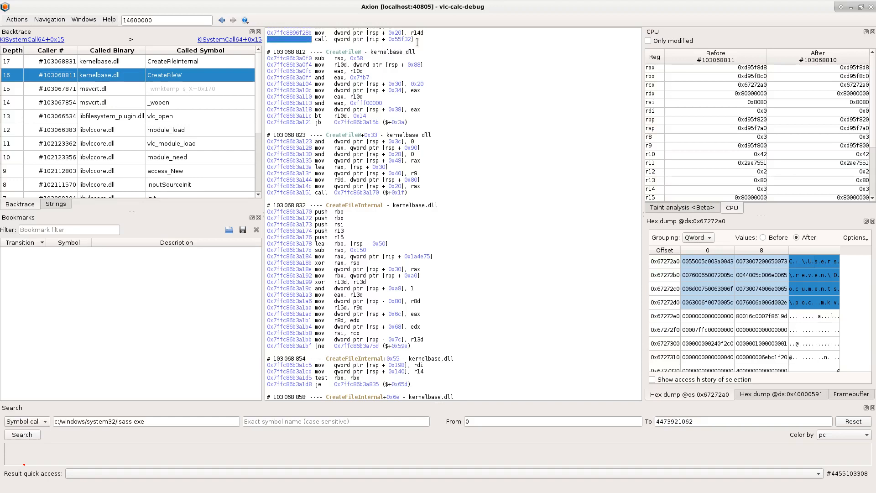
# Return through the navigation history to the shellcode and select the call rdi instruction that enters WinExec
pyautogui.click(222, 21)
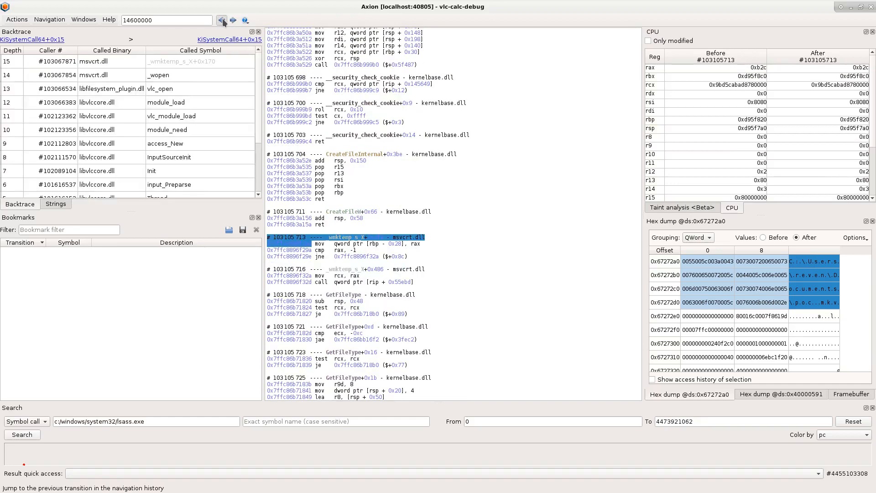
pyautogui.click(222, 21)
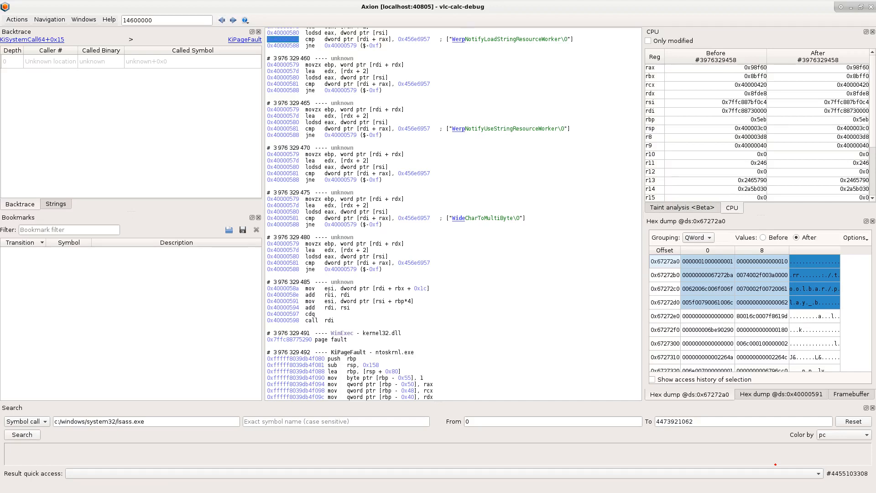
pyautogui.click(342, 321)
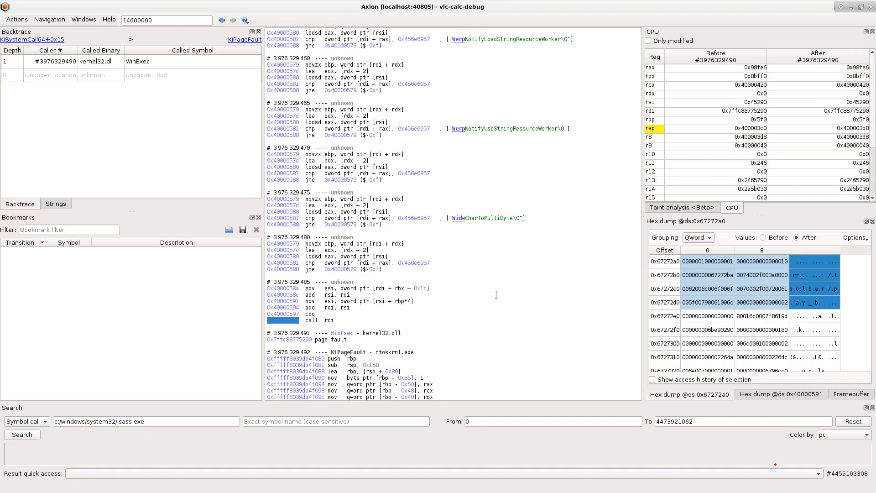
# Open the rcx address in a new hex dump grouped with the others, set DWord grouping, and select the calc dword at 0x40000420
pyautogui.rightClick(731, 85)
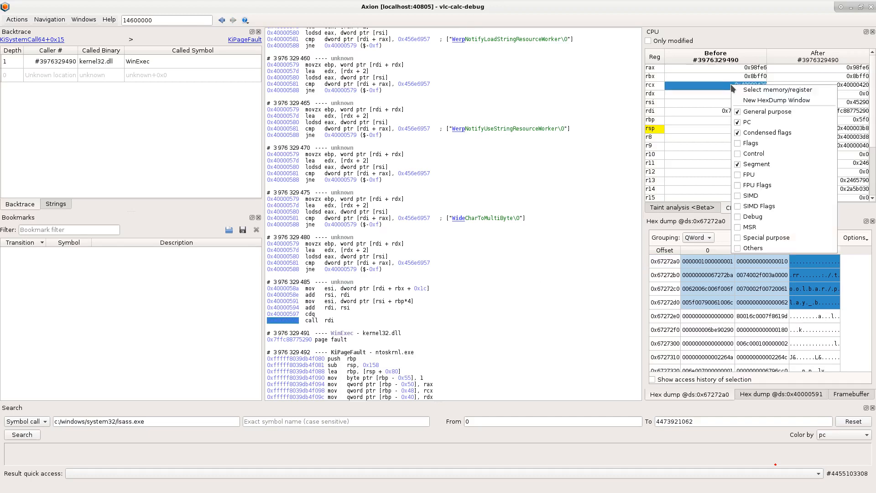
pyautogui.click(741, 100)
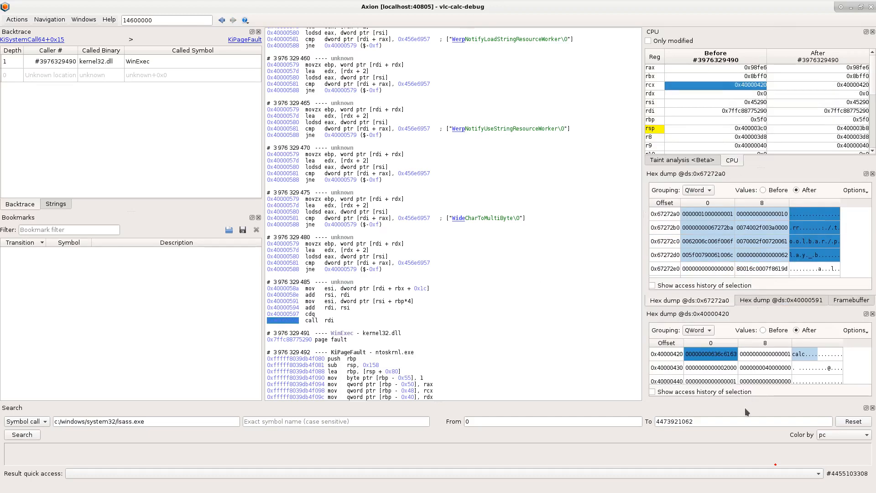
pyautogui.moveTo(720, 315); pyautogui.dragTo(720, 277)
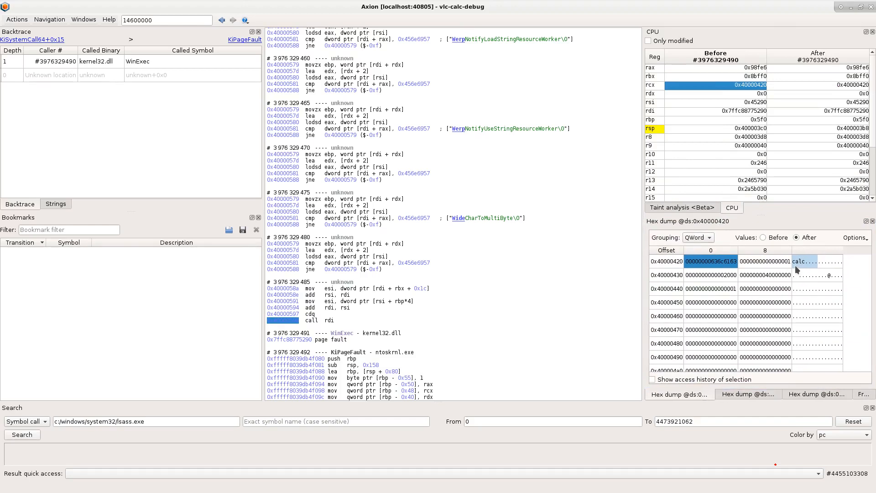
pyautogui.click(796, 266)
pyautogui.click(698, 238)
pyautogui.click(698, 227)
pyautogui.click(701, 262)
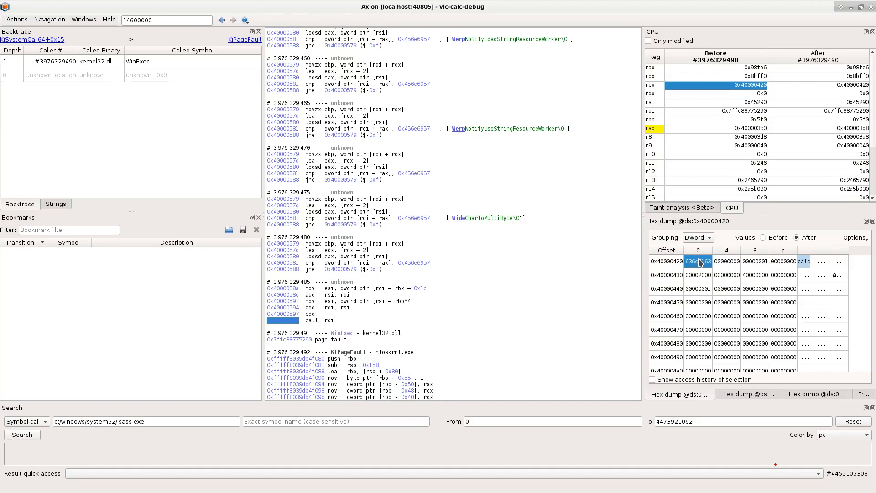
pyautogui.click(665, 380)
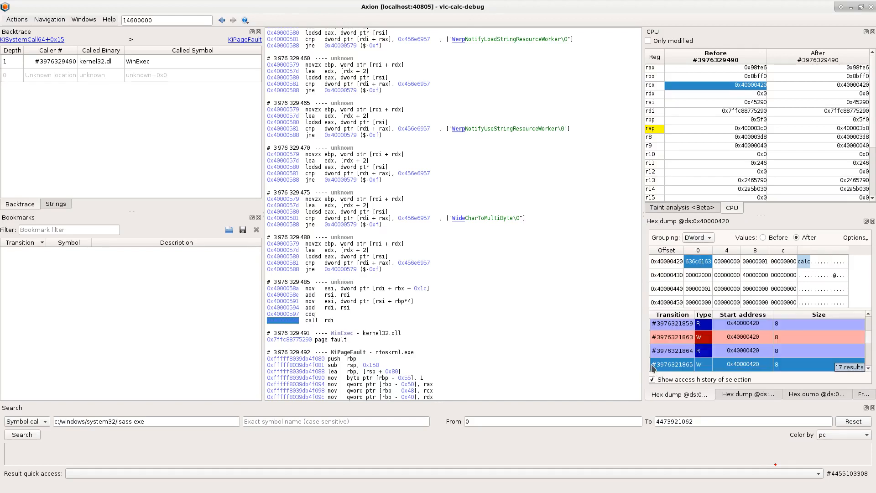
pyautogui.moveTo(760, 368)
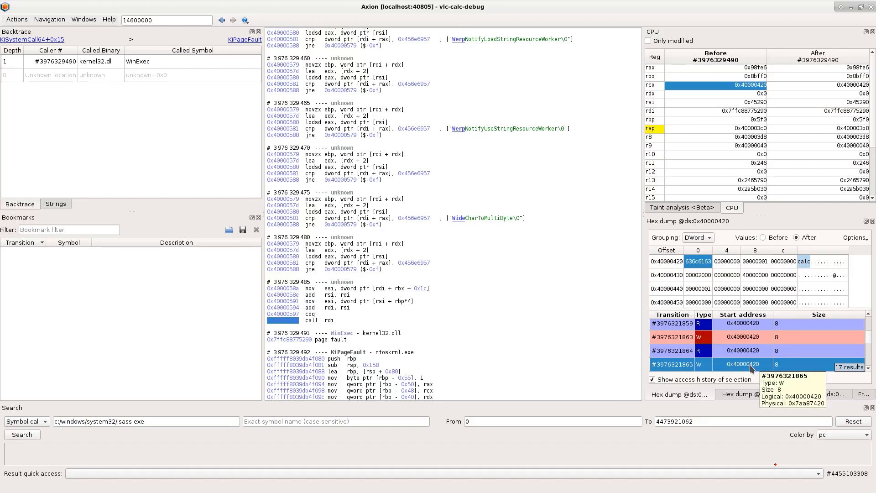
pyautogui.doubleClick(752, 368)
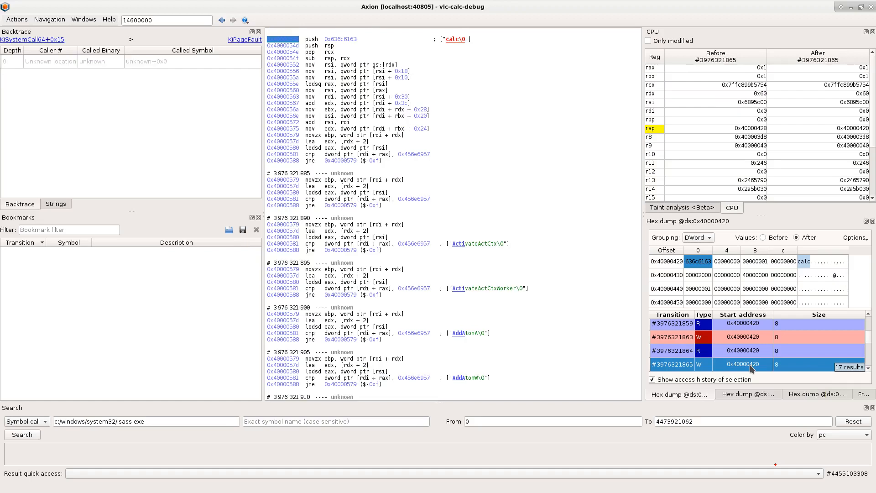
pyautogui.scroll(10, 368, 128)
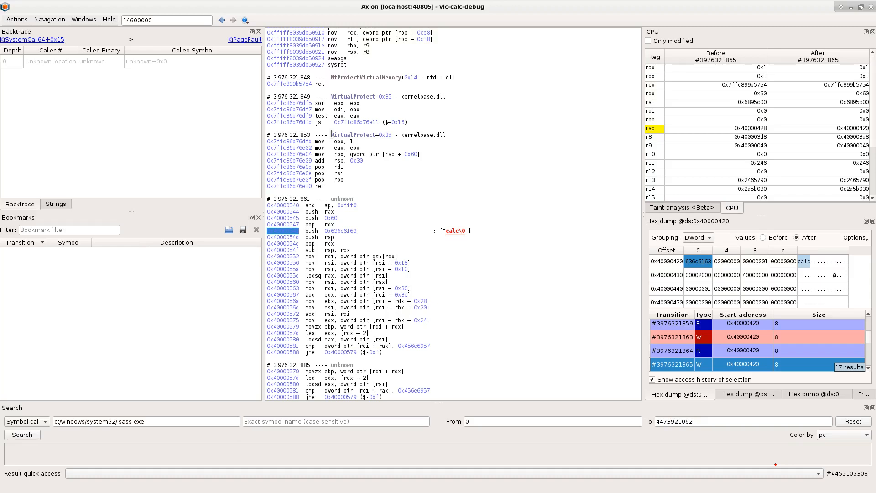
pyautogui.scroll(4, 332, 134)
pyautogui.scroll(4, 344, 155)
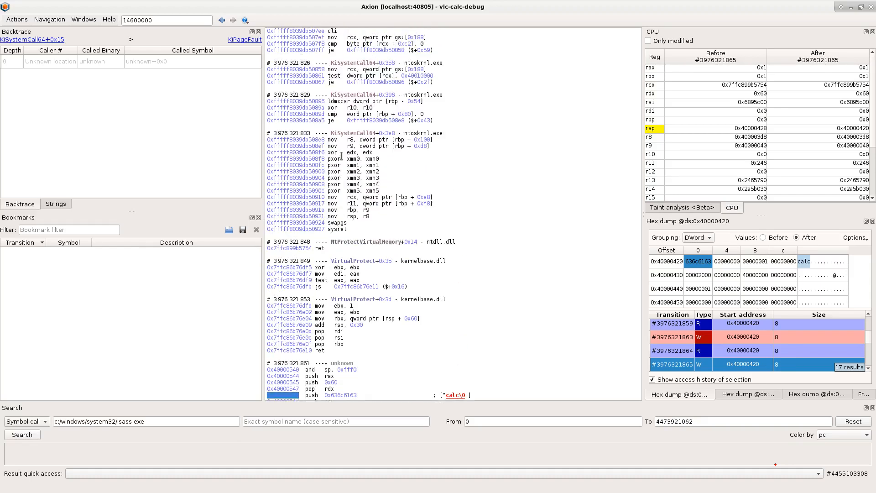
# Jump from the sysret after the VirtualProtect system call to its matching syscall and examine the preceding code back to matroska_segment_c::UnSelect()
pyautogui.scroll(3, 363, 122)
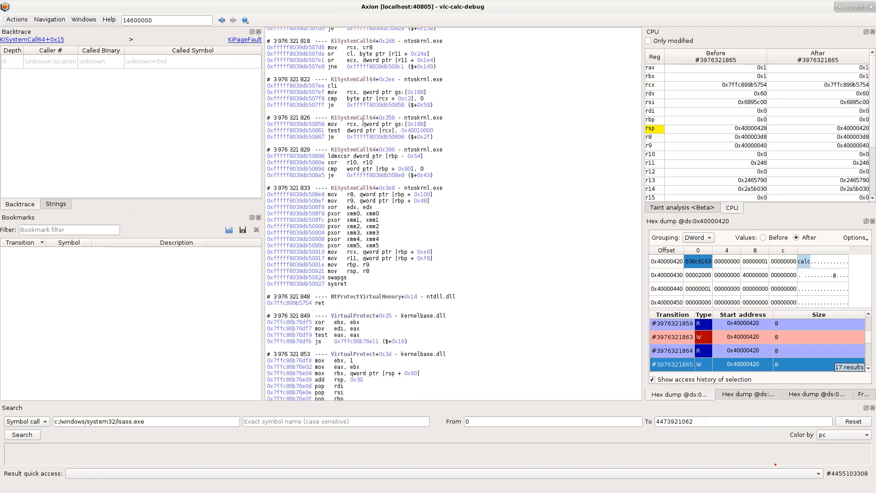
pyautogui.click(354, 284)
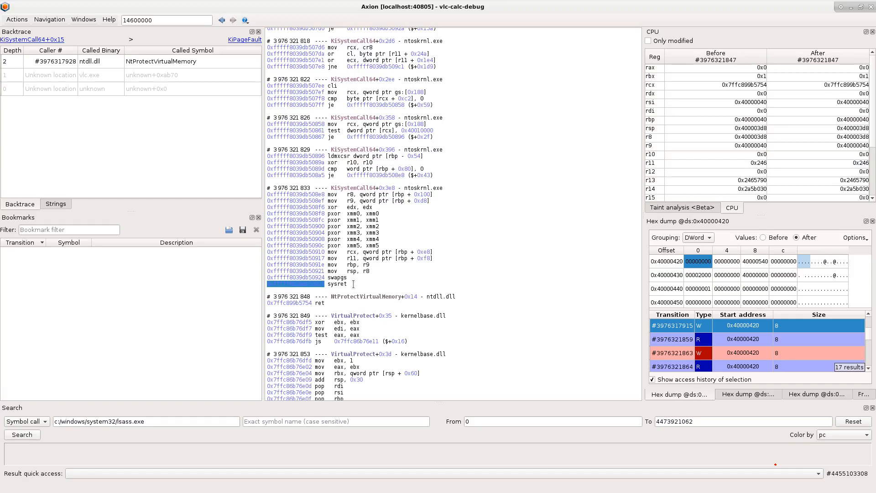
pyautogui.press('%')
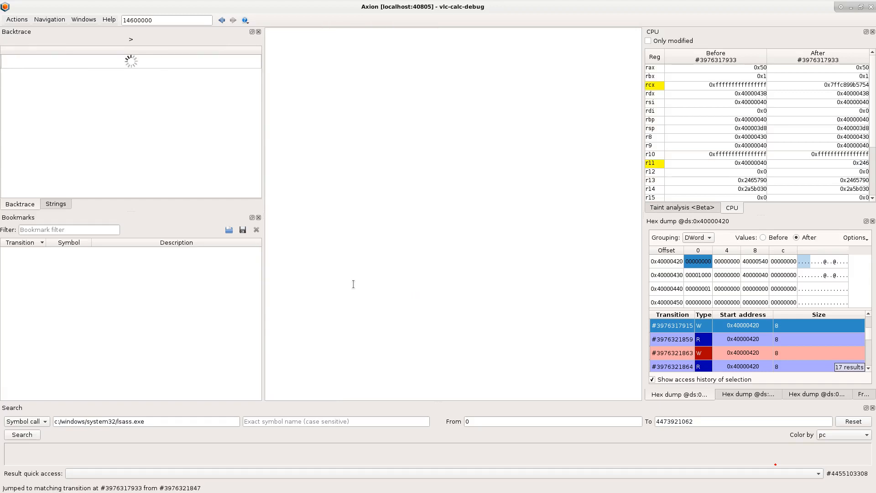
pyautogui.scroll(10, 354, 283)
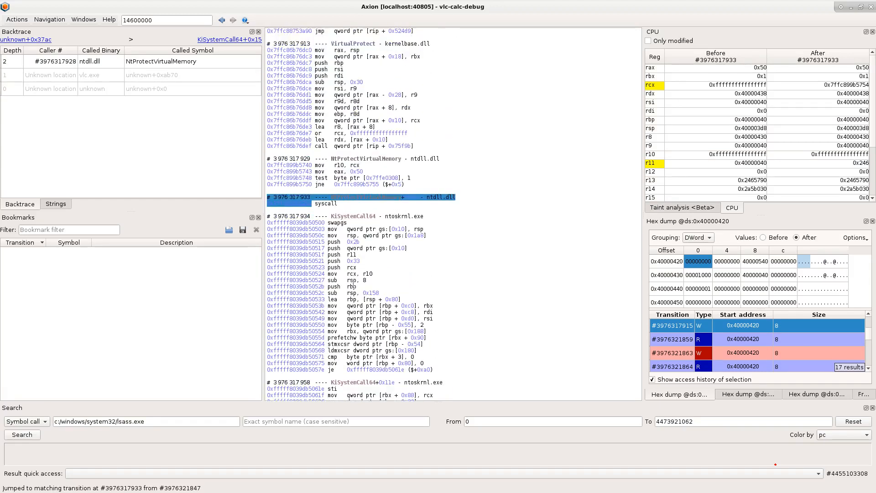
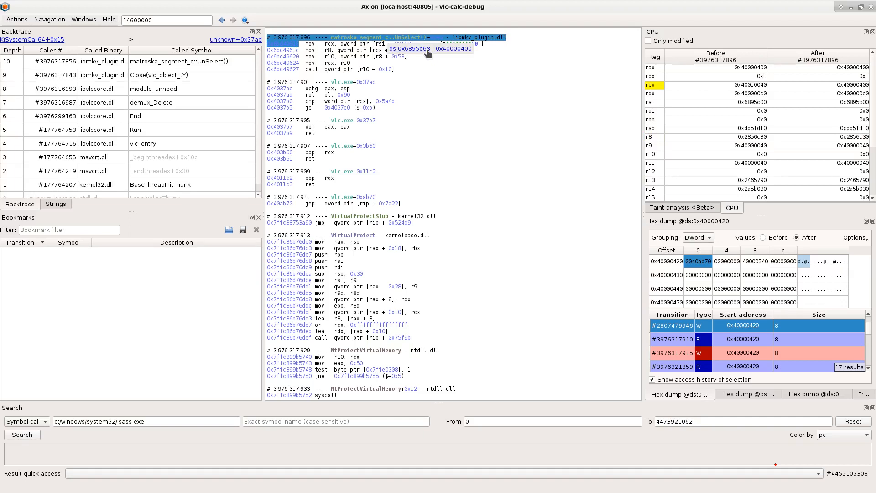
# Highlight the uses of rsi in matroska_segment_c::UnSelect() and select the rsi, rcx operands of the mov instruction that sets it
pyautogui.doubleClick(383, 43)
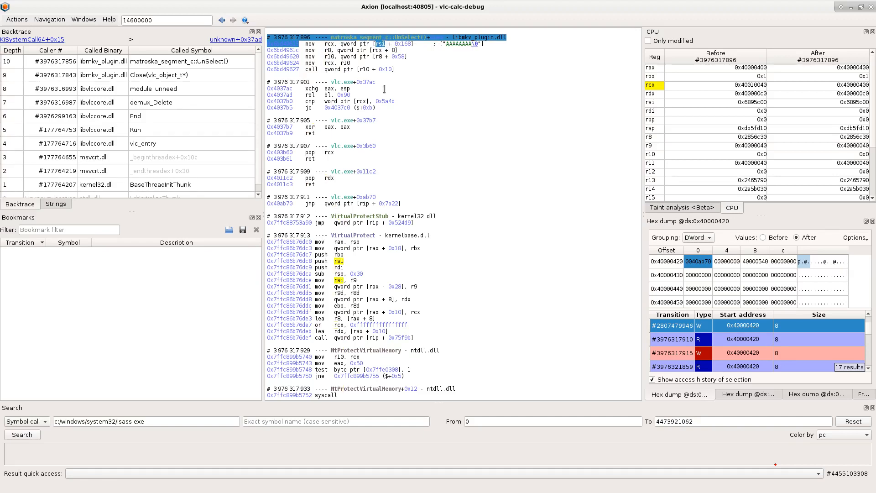
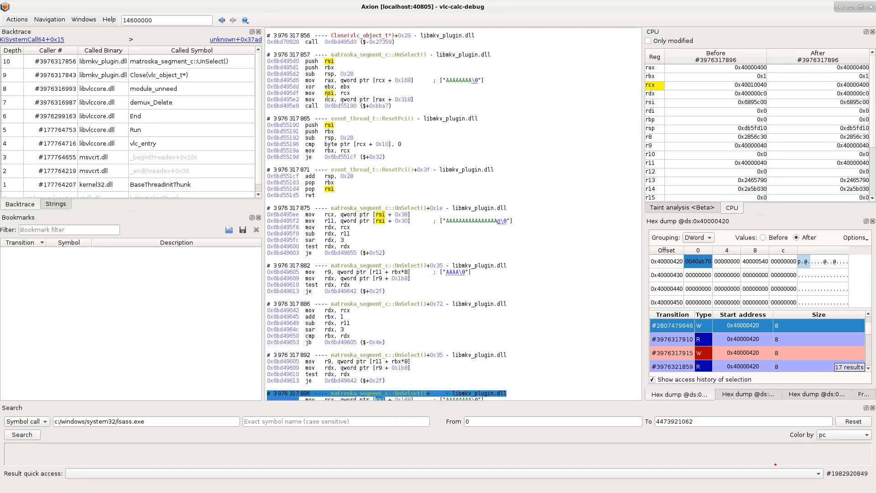
pyautogui.moveTo(325, 92); pyautogui.dragTo(354, 93)
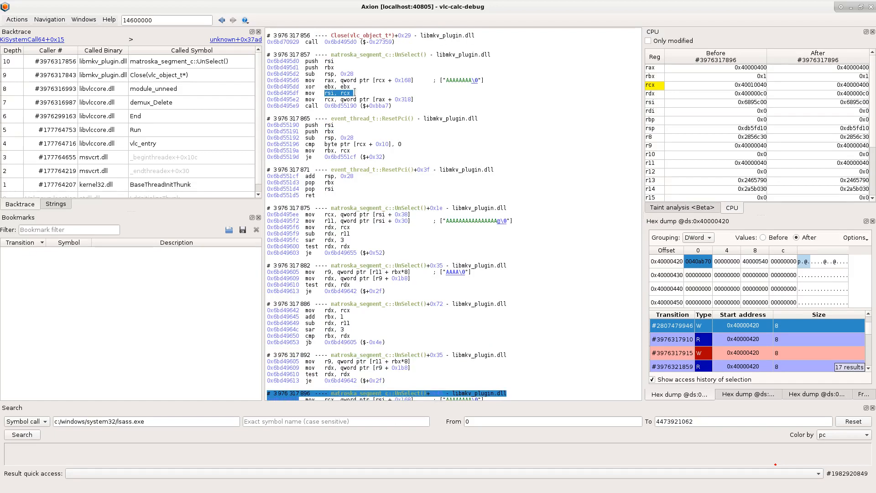
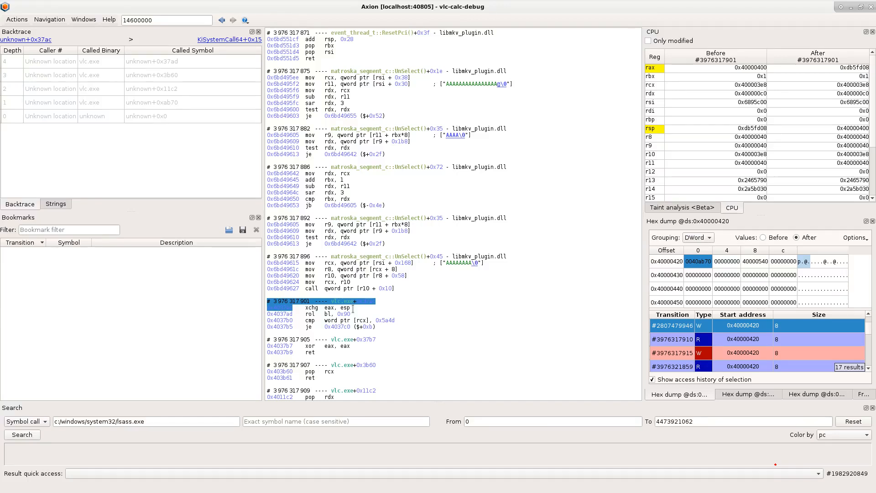
pyautogui.click(331, 257)
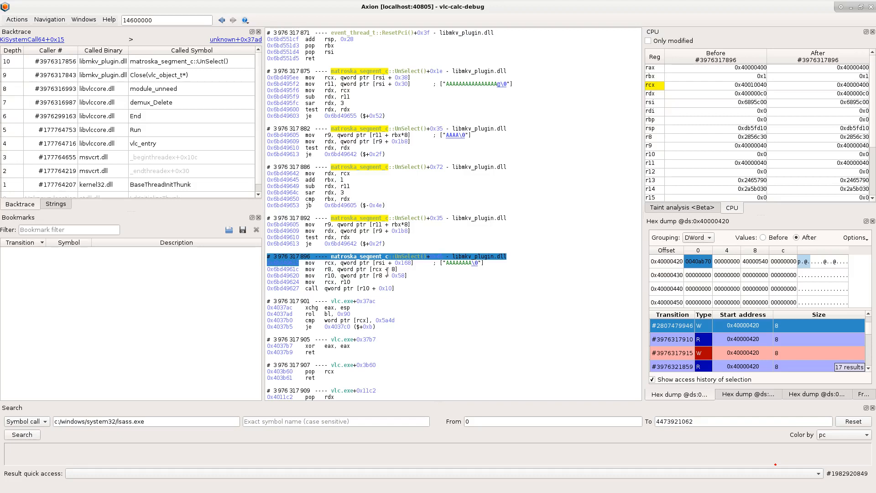
pyautogui.click(729, 102)
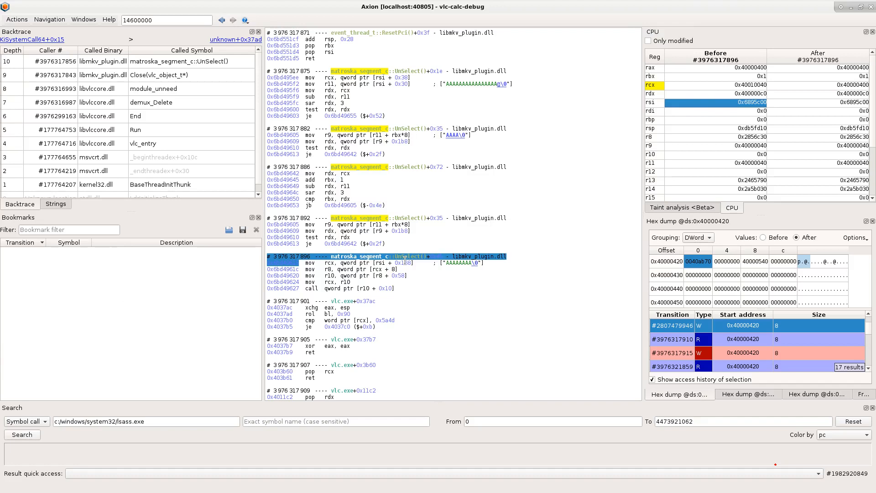
pyautogui.hotkey('ctrl', 'b')
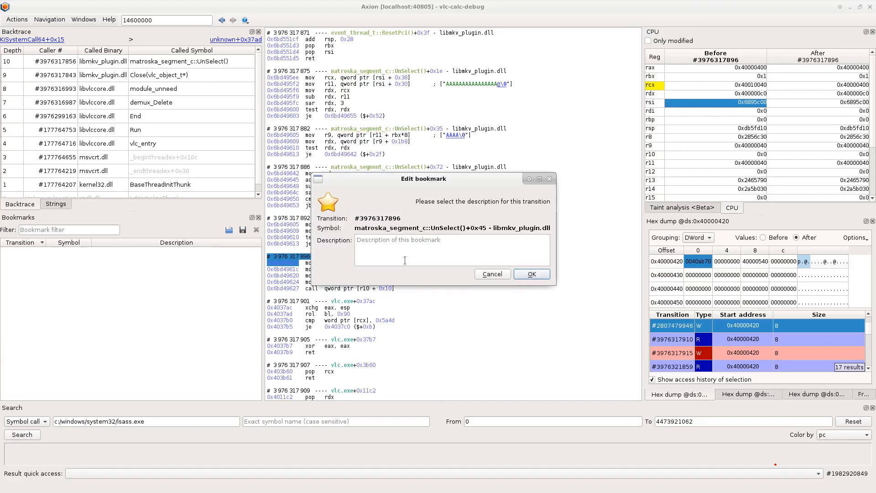
pyautogui.write('object corrupte')
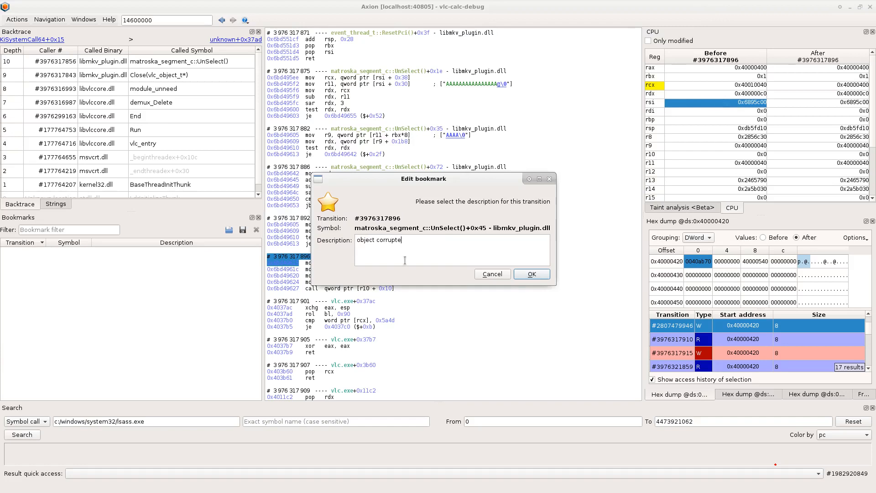
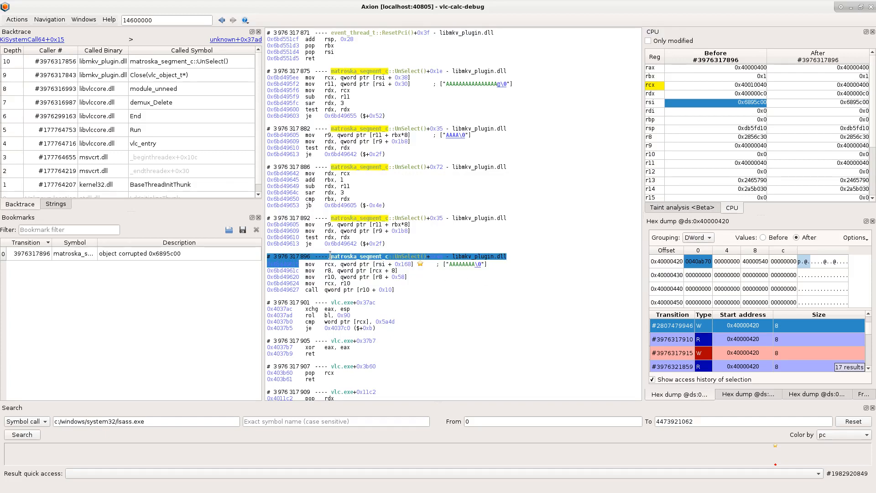
# Search for calls to matroska_segment_c::~matroska_segment_c() in libmkv_plugin.dll and go to the match
pyautogui.moveTo(158, 421); pyautogui.dragTo(24, 424)
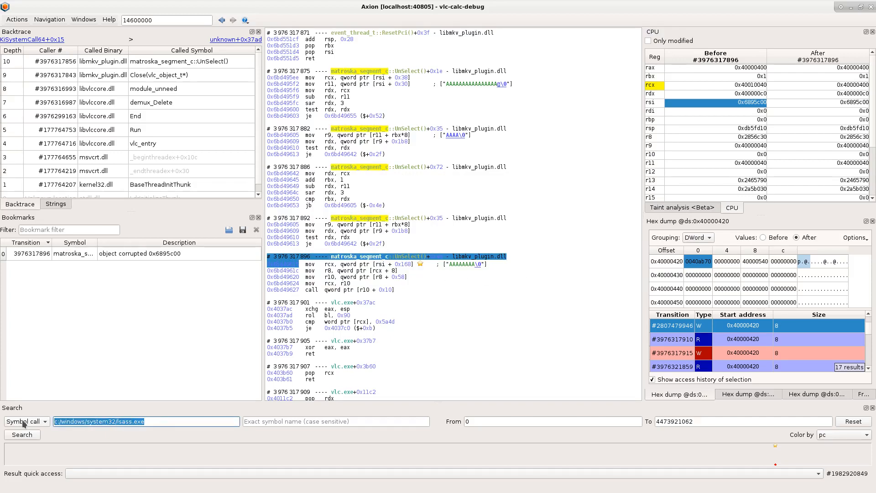
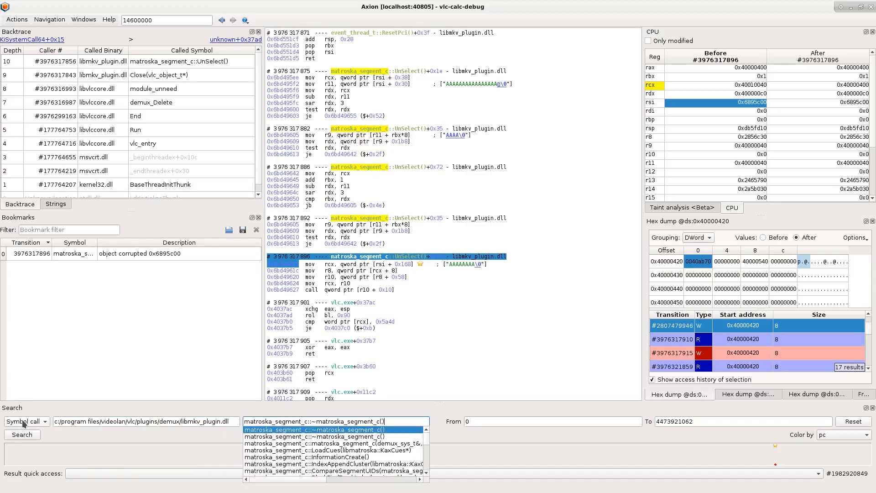
pyautogui.press('Return')
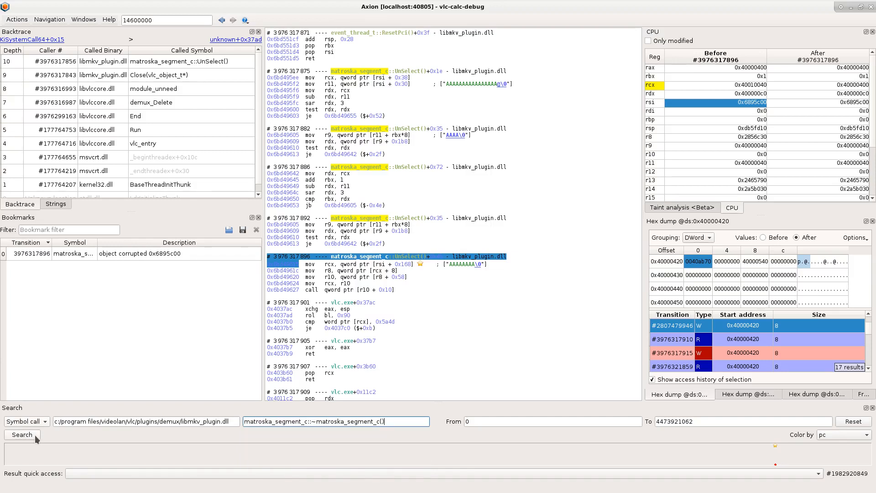
pyautogui.click(35, 435)
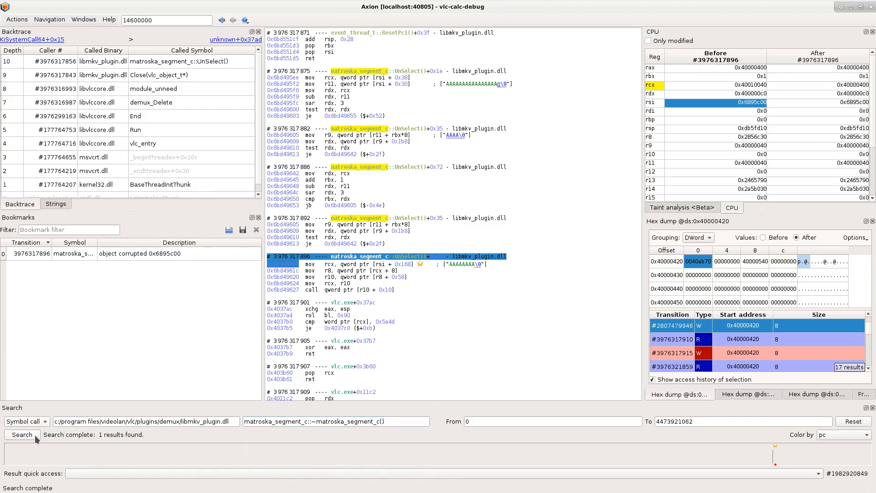
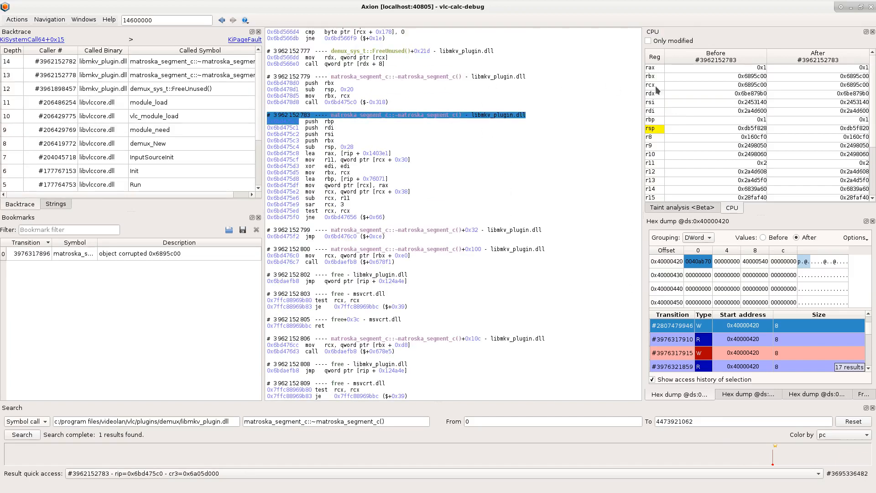
# Check the rcx value at the ~matroska_segment_c() entry and bookmark that transition with the description "destructor"
pyautogui.click(747, 87)
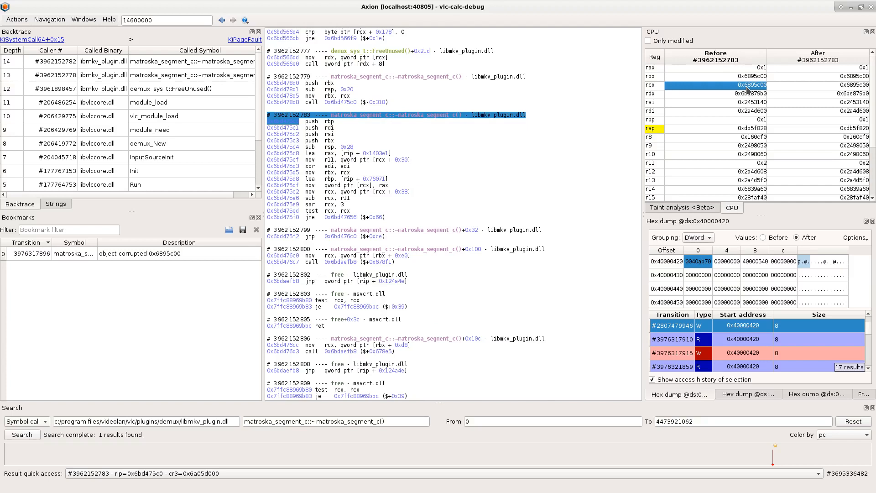
pyautogui.hotkey('ctrl', 'b')
pyautogui.write('destructor')
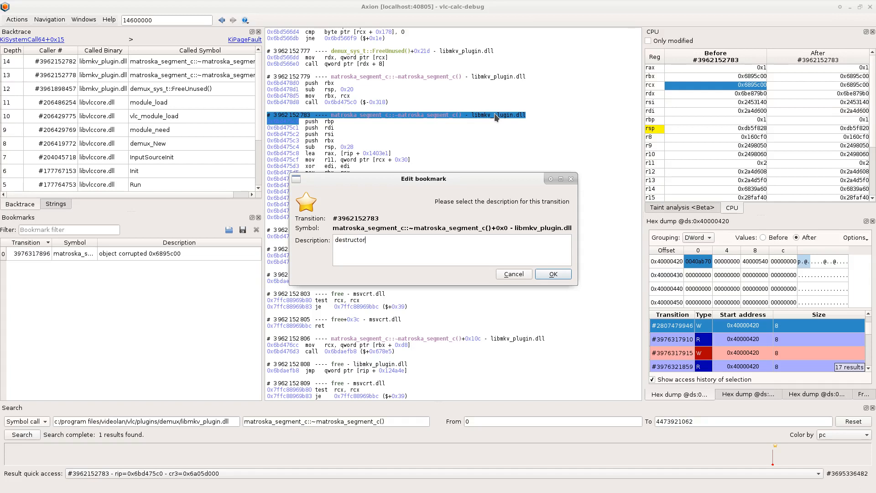
pyautogui.click(544, 273)
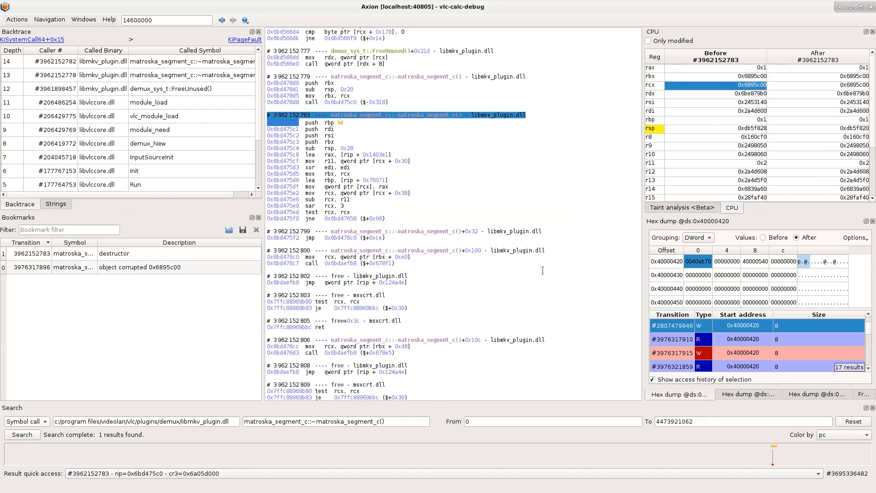